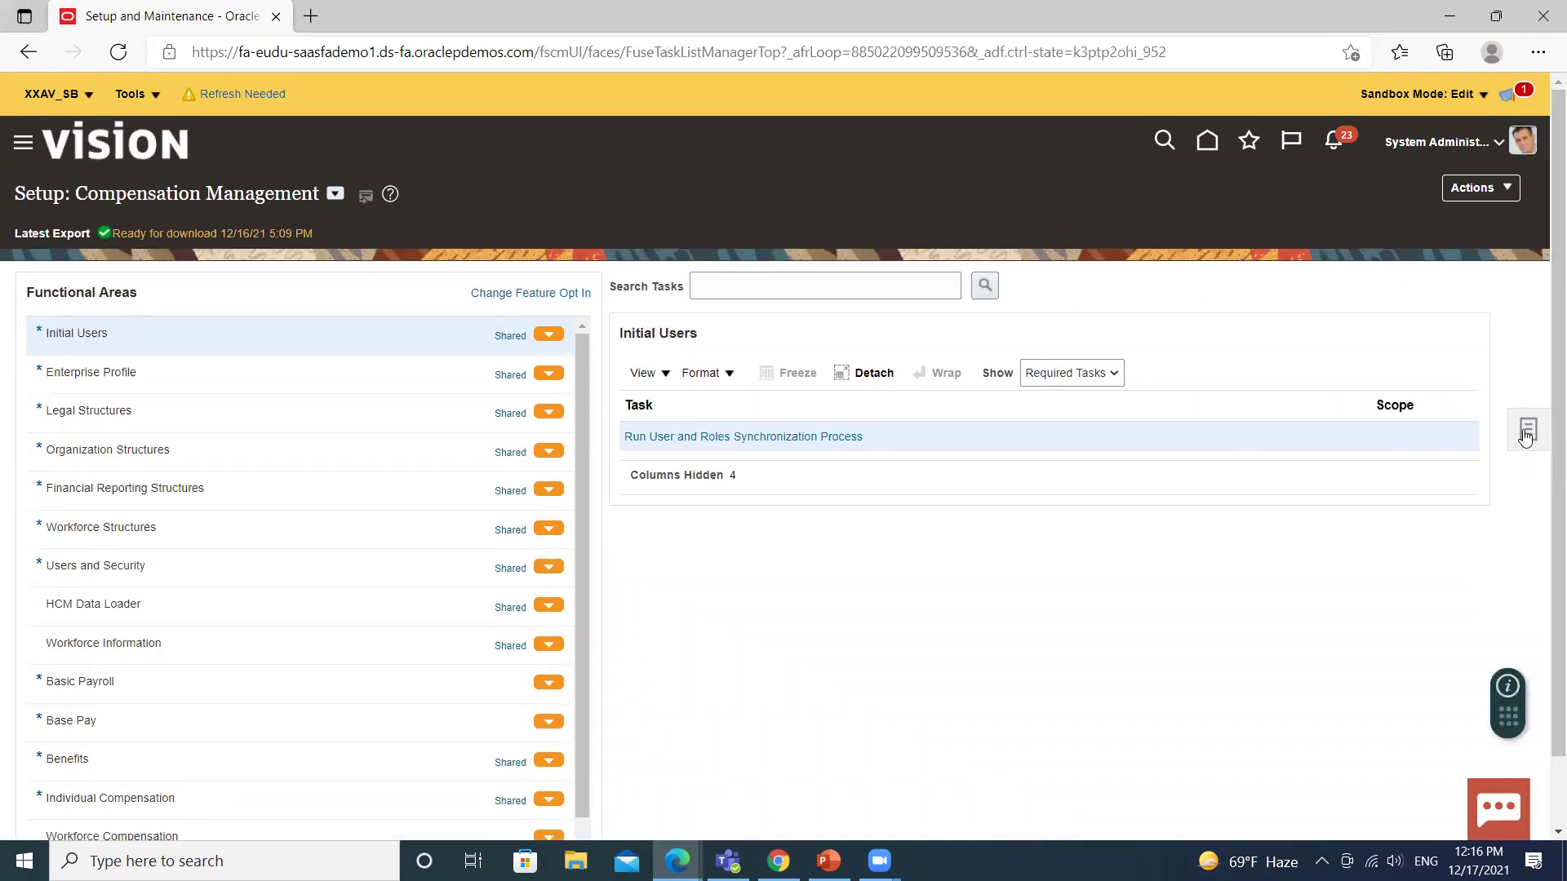
Go to the implementation projects, search by name for BISP, and open BISP Project.
{"action": "left_click", "coordinate": [1526, 432]}
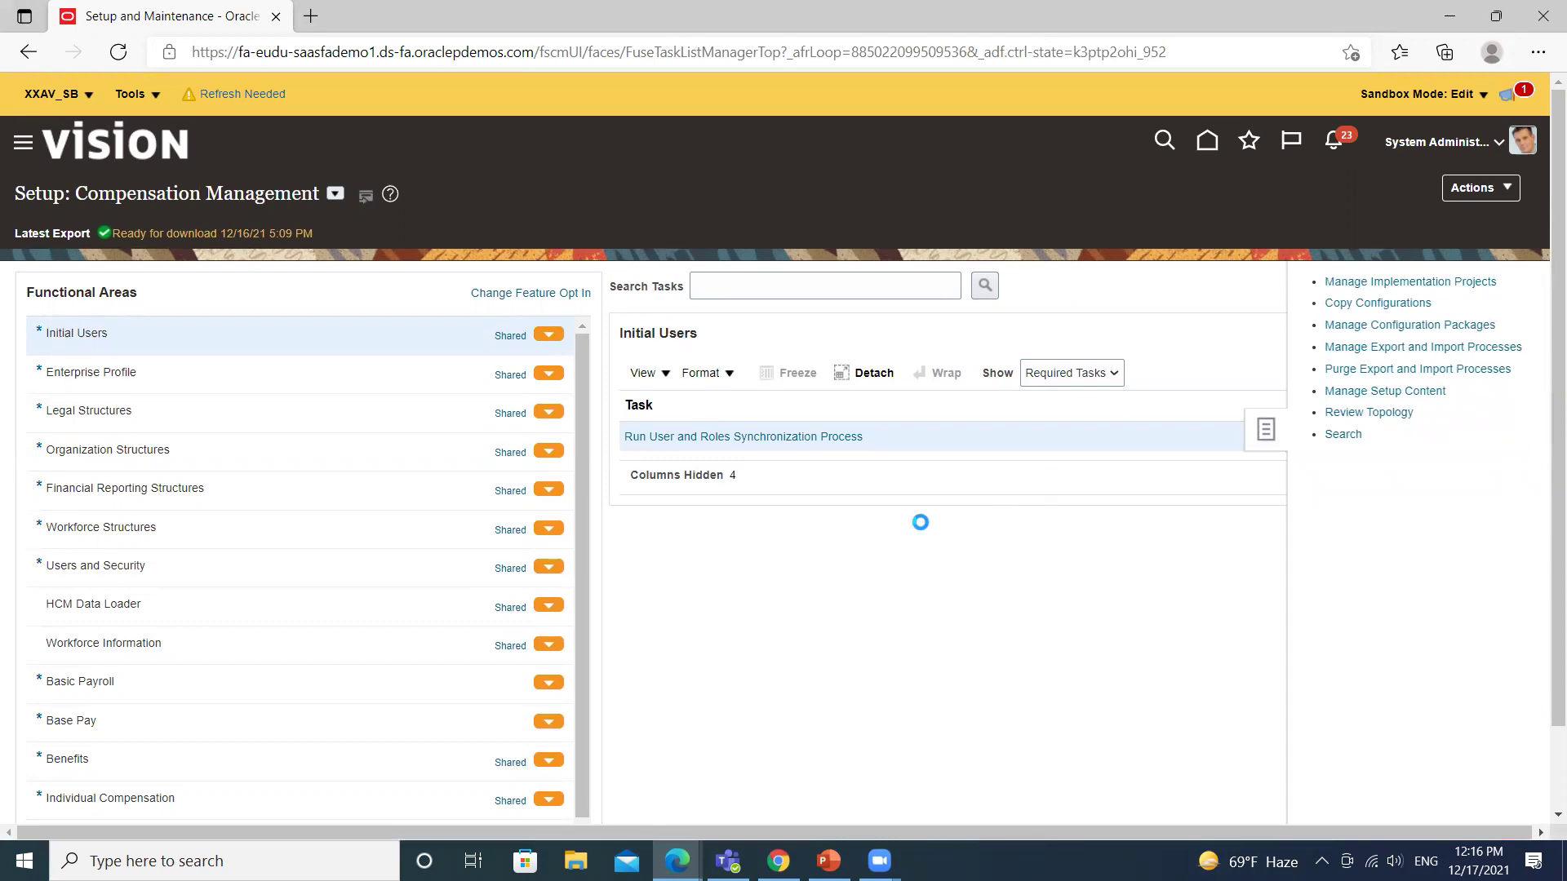
{"action": "left_click", "coordinate": [289, 293]}
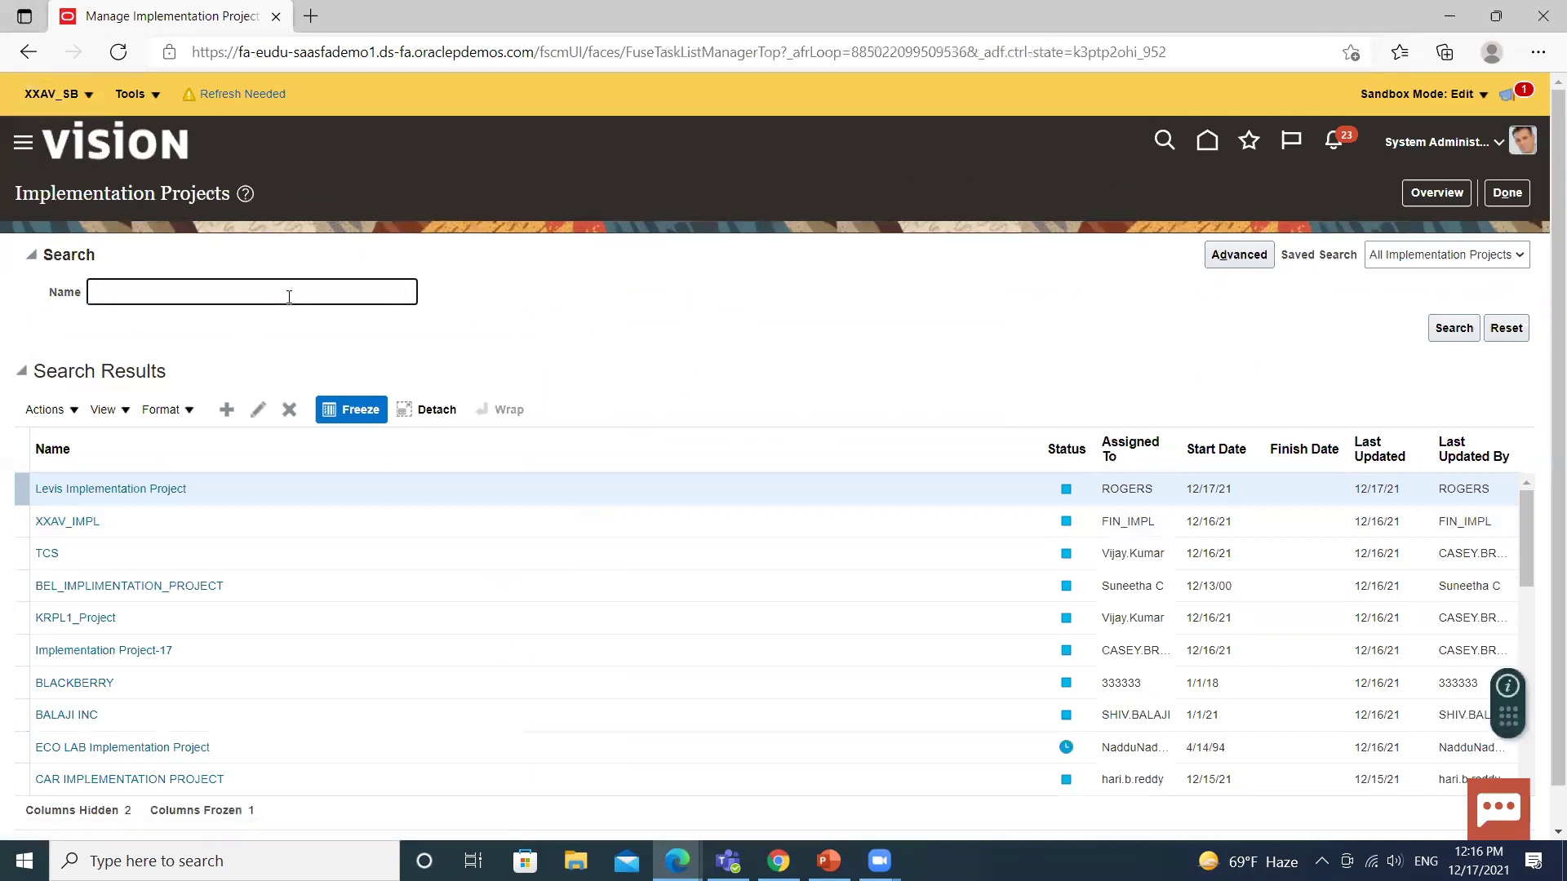
{"action": "type", "text": "BISP"}
{"action": "key", "text": "Return"}
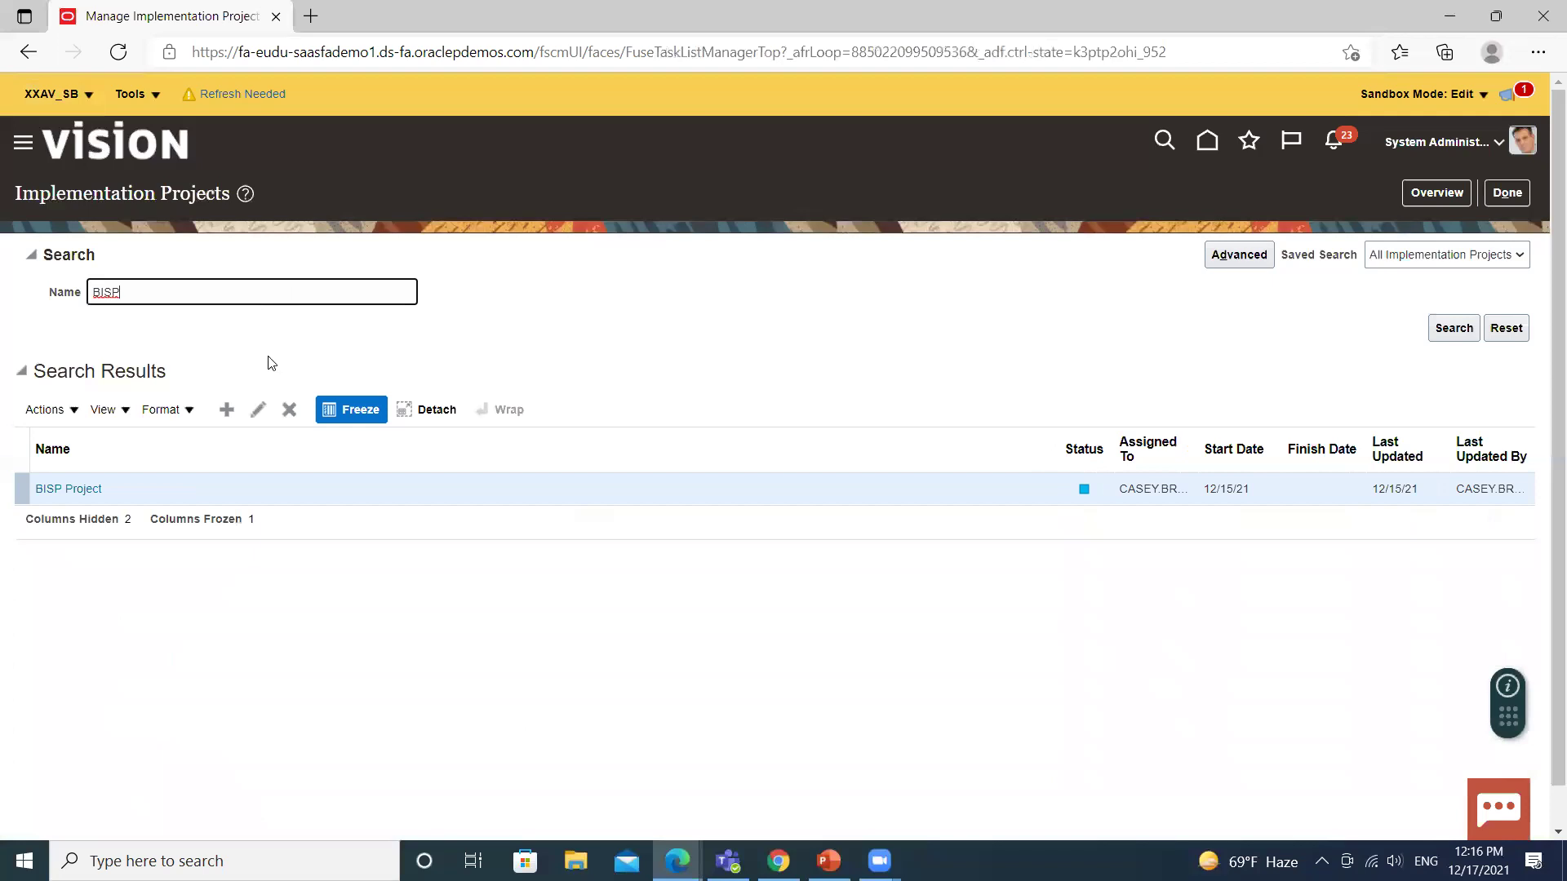
{"action": "left_click", "coordinate": [90, 488]}
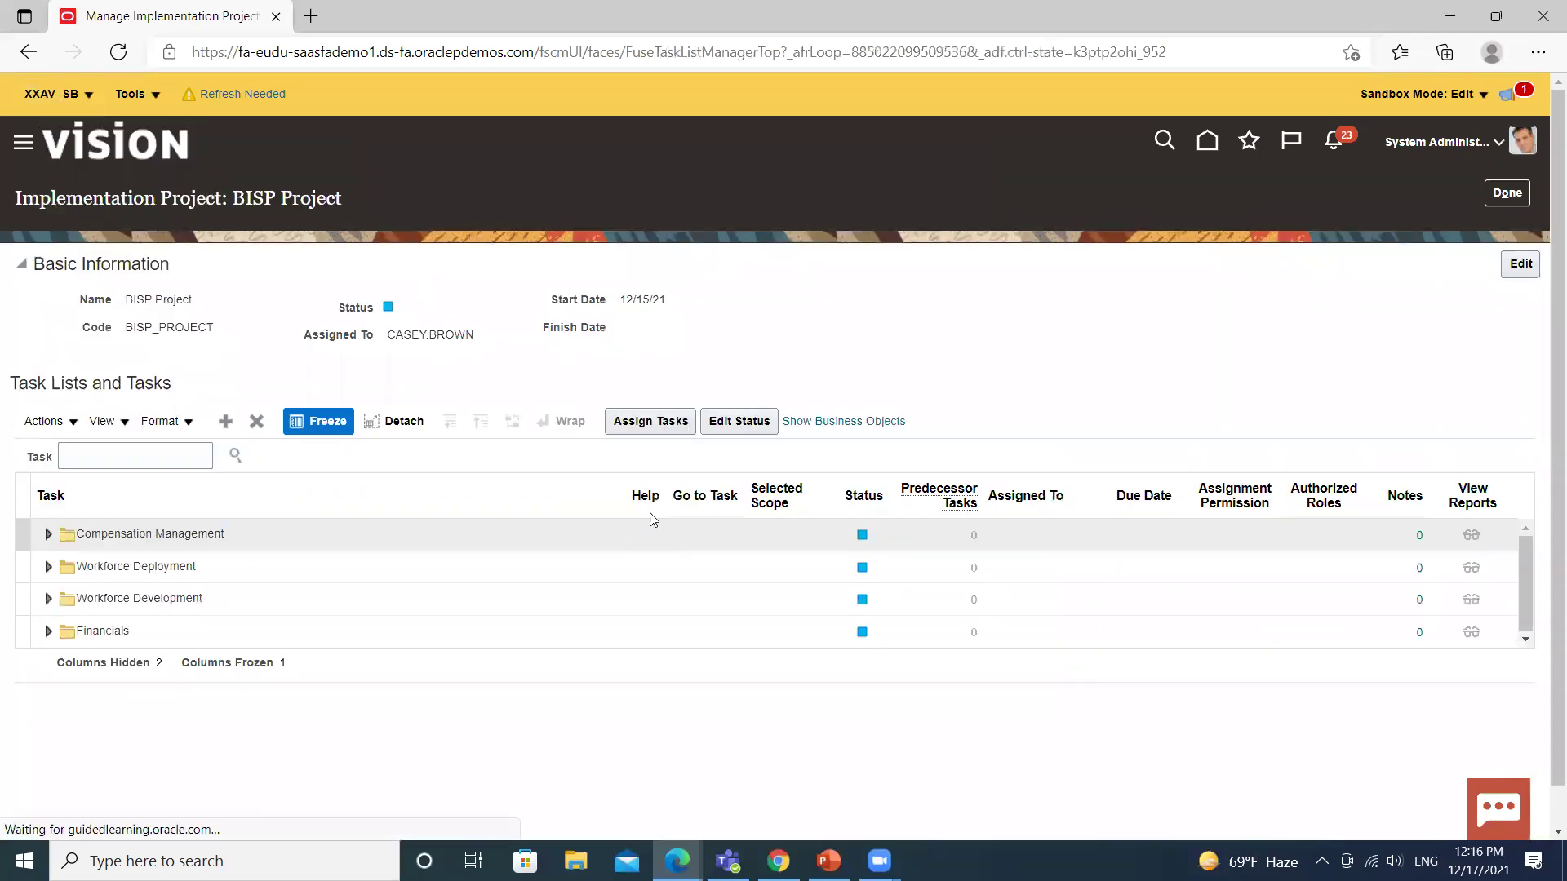
Find the Manage Legal Authorities task in the project's task list and go to that task.
{"action": "left_click", "coordinate": [113, 454]}
{"action": "type", "text": "Manage Legal Authorities"}
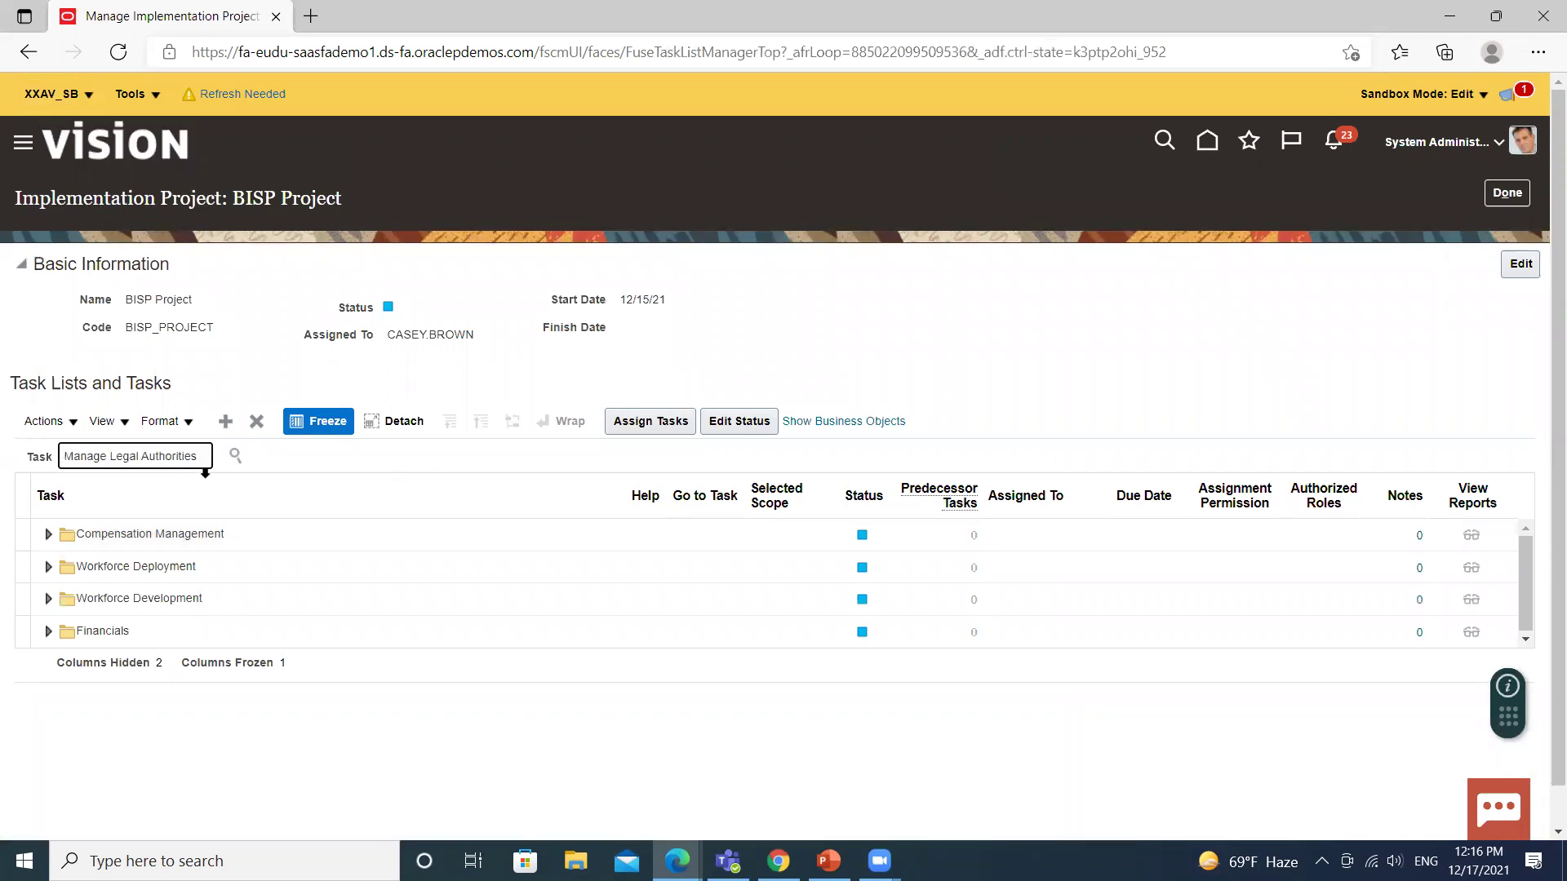
{"action": "left_click", "coordinate": [237, 456]}
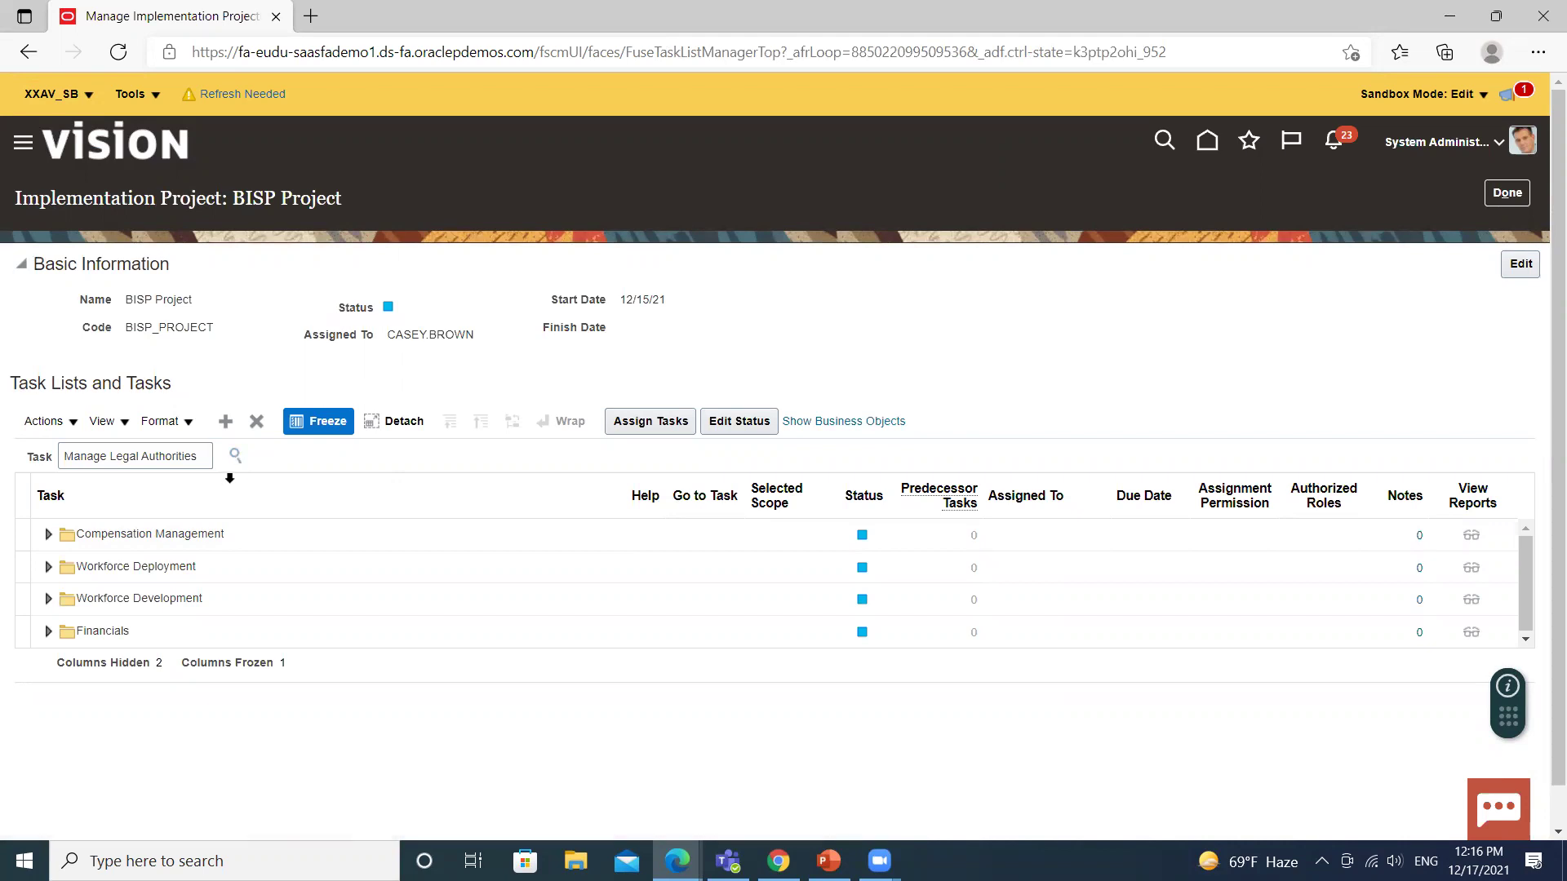
{"action": "left_click", "coordinate": [136, 519]}
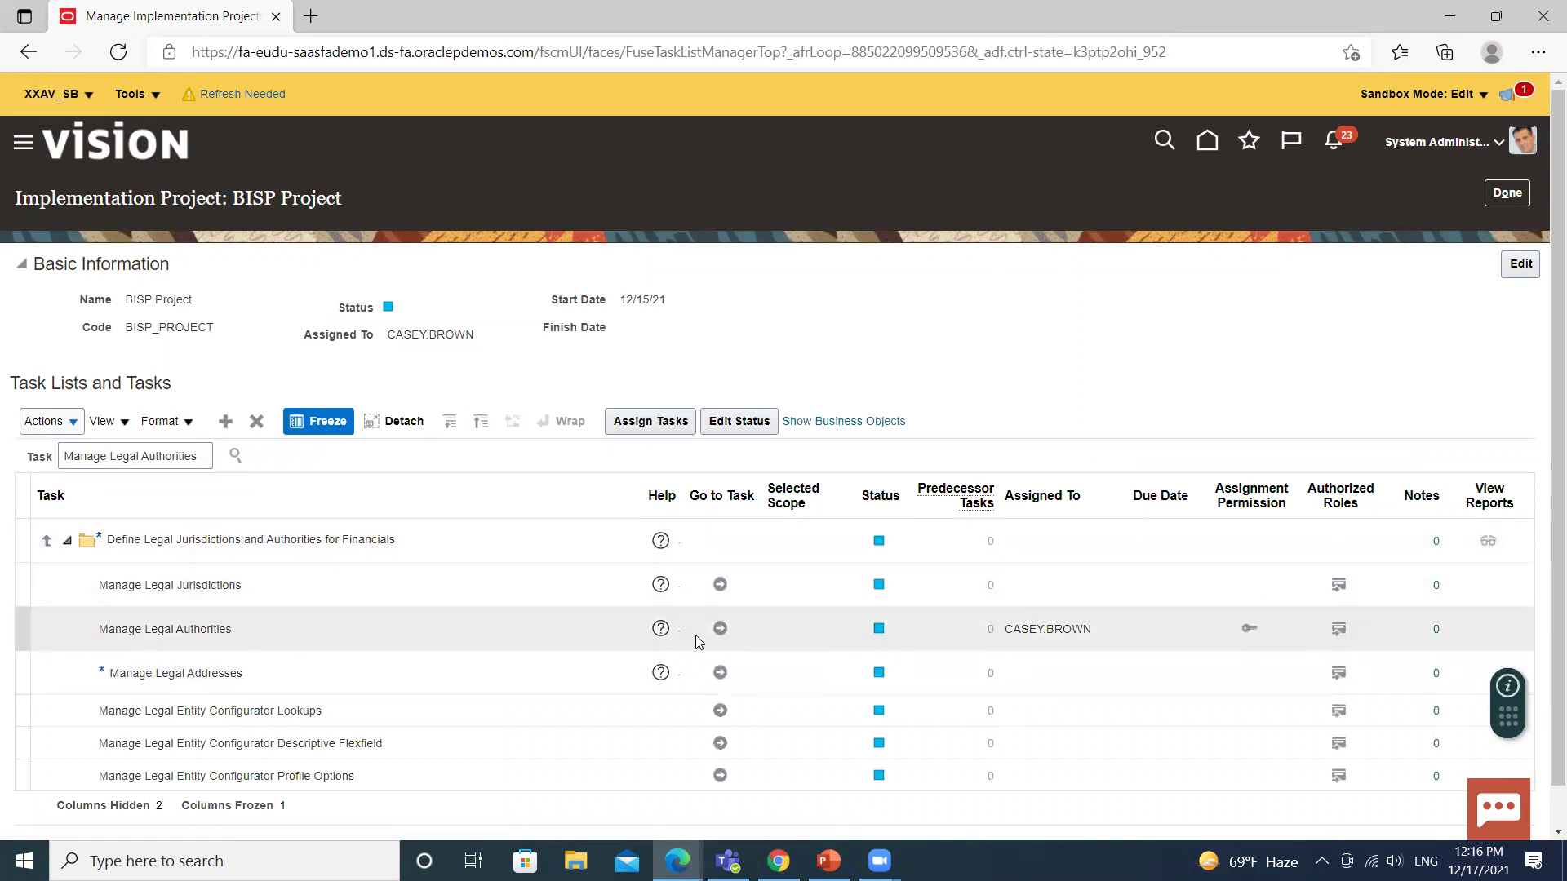
{"action": "left_click", "coordinate": [721, 626]}
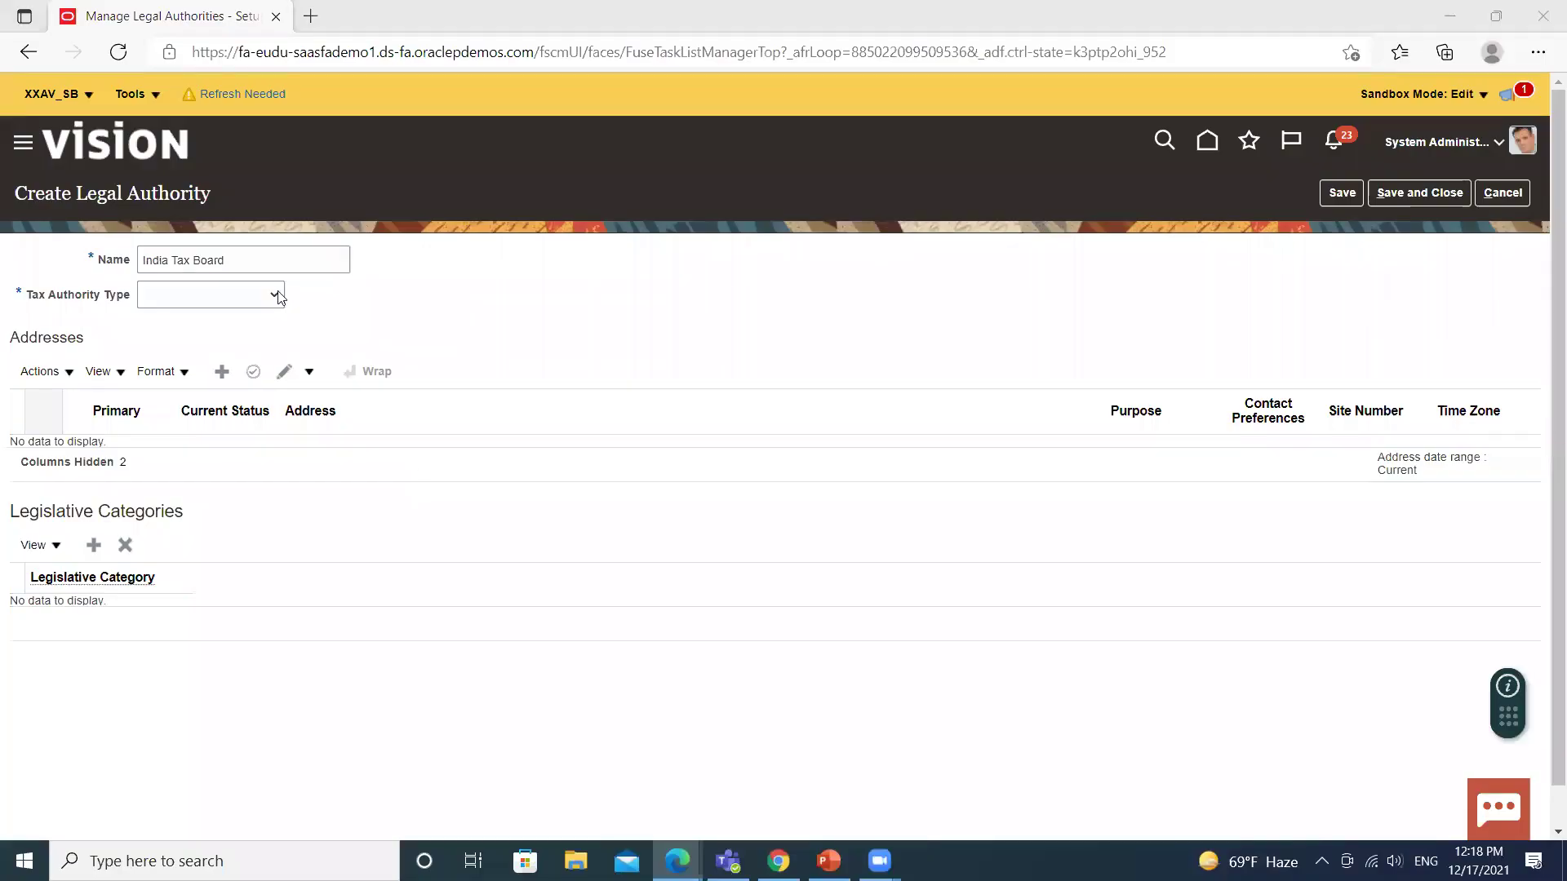
Set the tax authority type to Collecting and reporting and start a new address for the authority.
{"action": "left_click", "coordinate": [276, 295]}
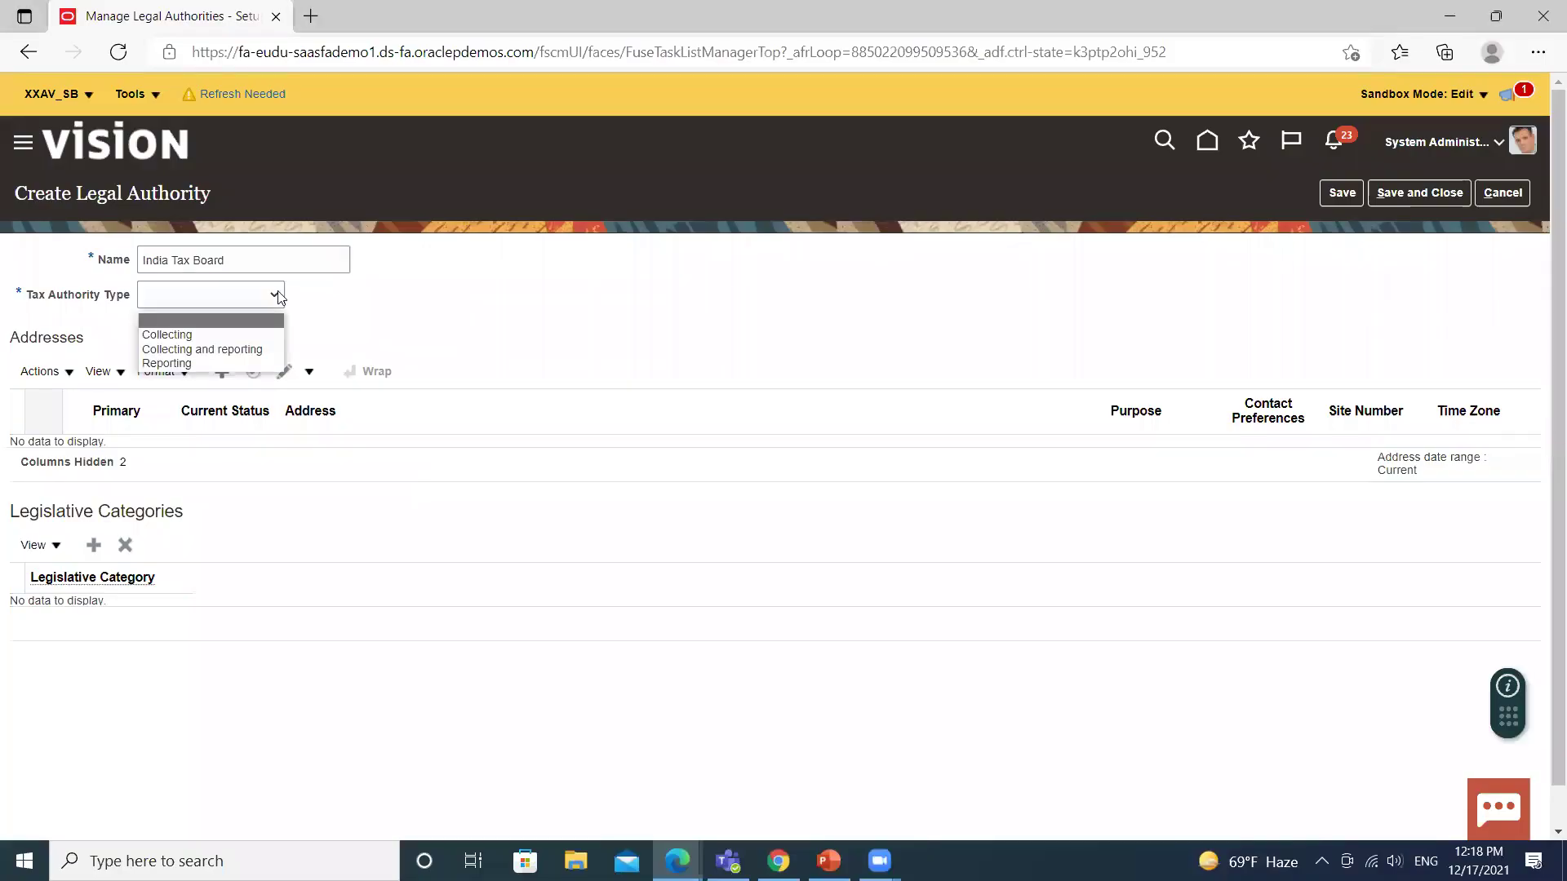
{"action": "left_click", "coordinate": [214, 351]}
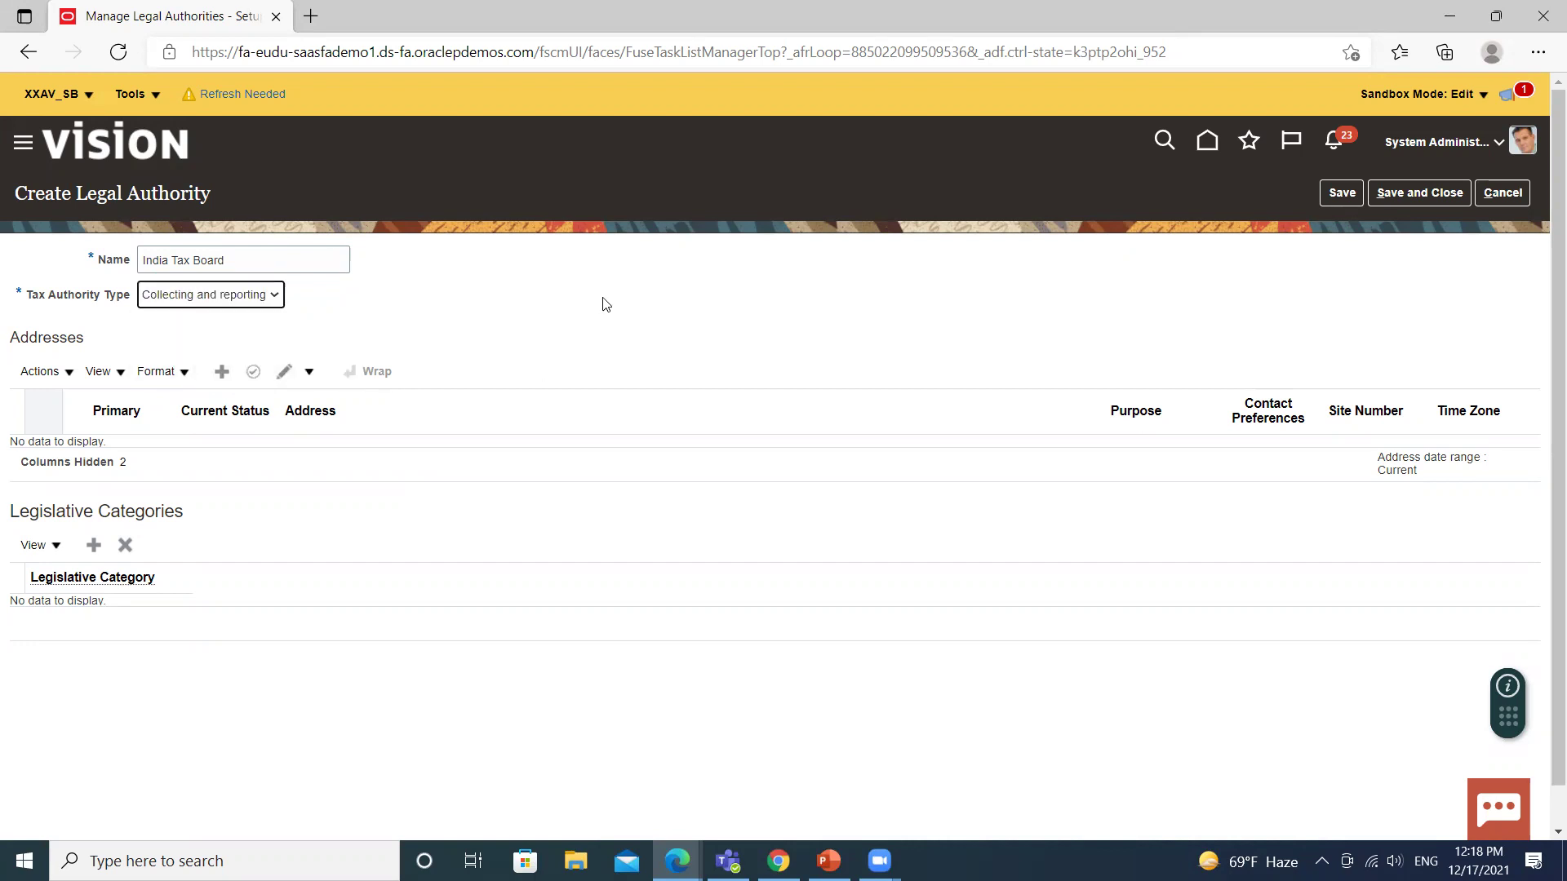
{"action": "left_click", "coordinate": [222, 372]}
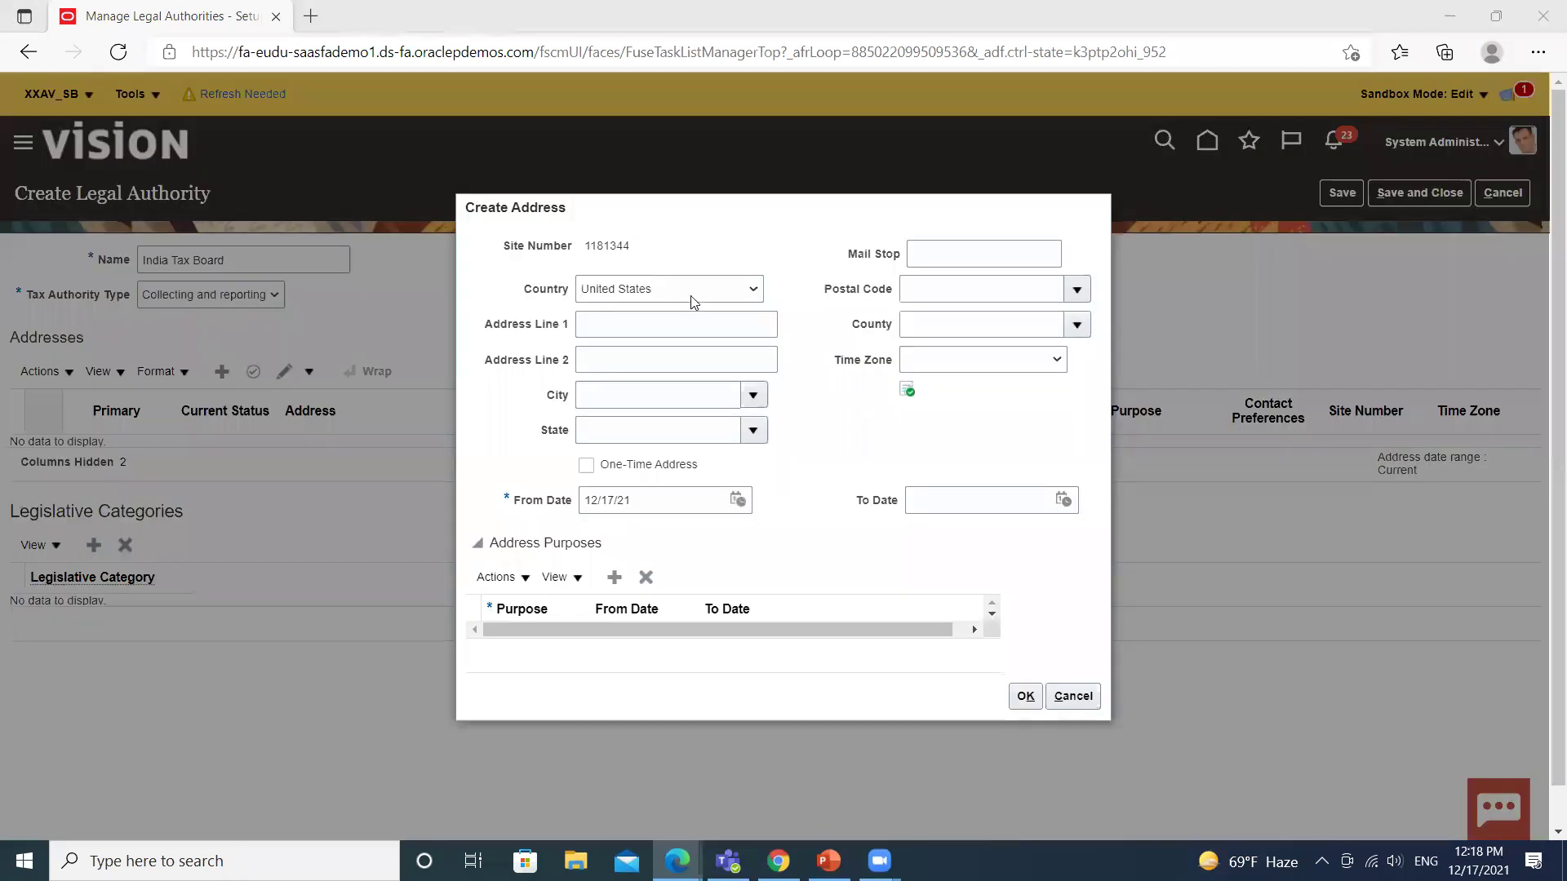
Set the new address's country to India.
{"action": "left_click", "coordinate": [738, 295]}
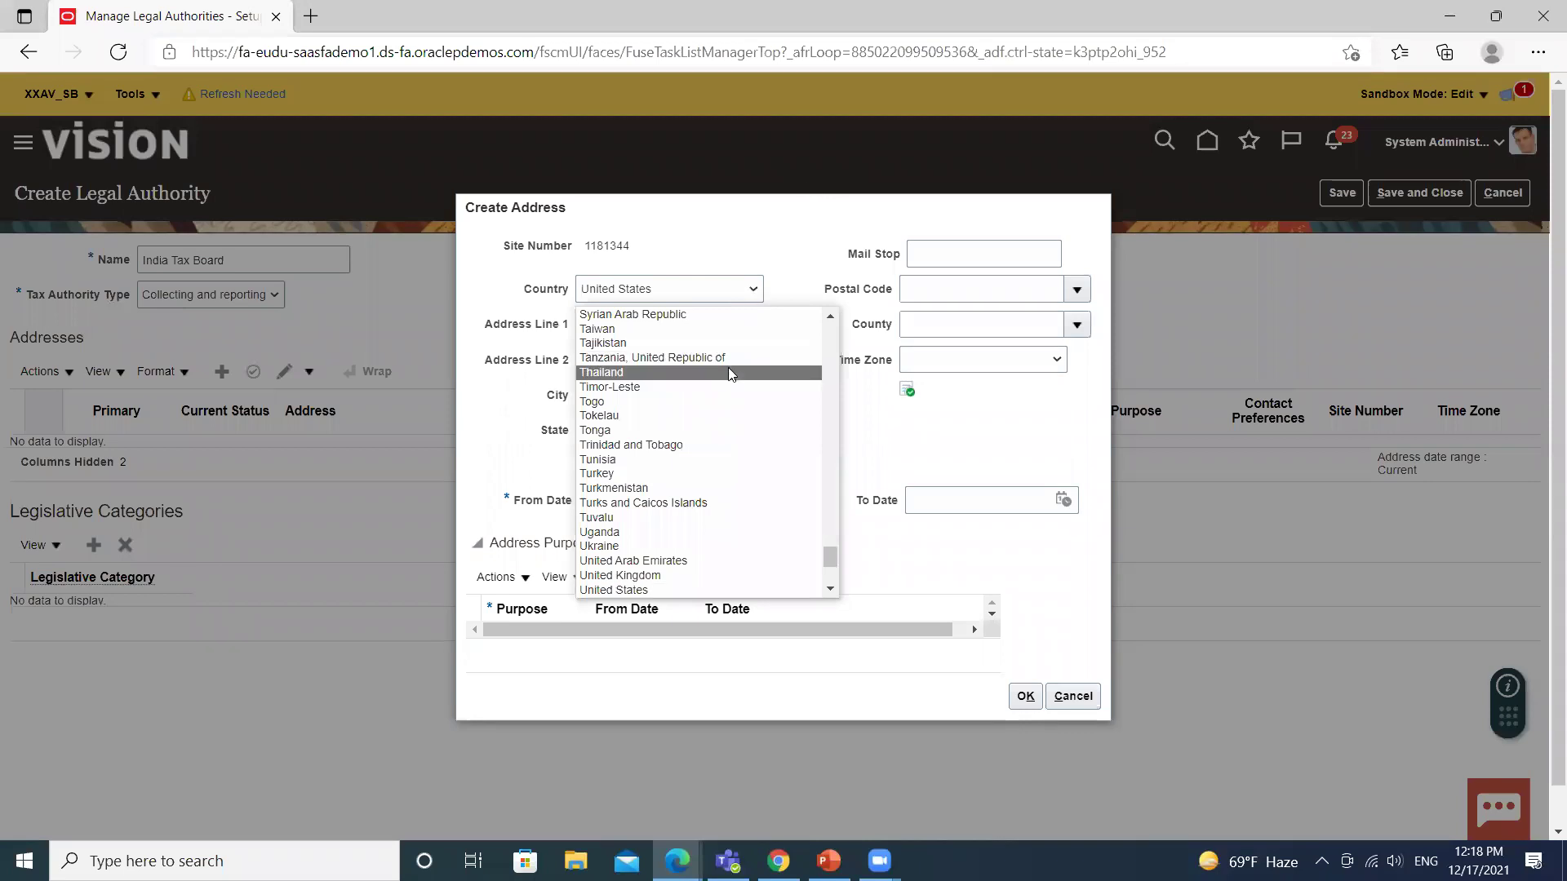
{"action": "scroll", "coordinate": [719, 372], "scroll_direction": "up", "scroll_amount": 5}
{"action": "scroll", "coordinate": [715, 373], "scroll_direction": "up", "scroll_amount": 20}
{"action": "scroll", "coordinate": [715, 373], "scroll_direction": "up", "scroll_amount": 14}
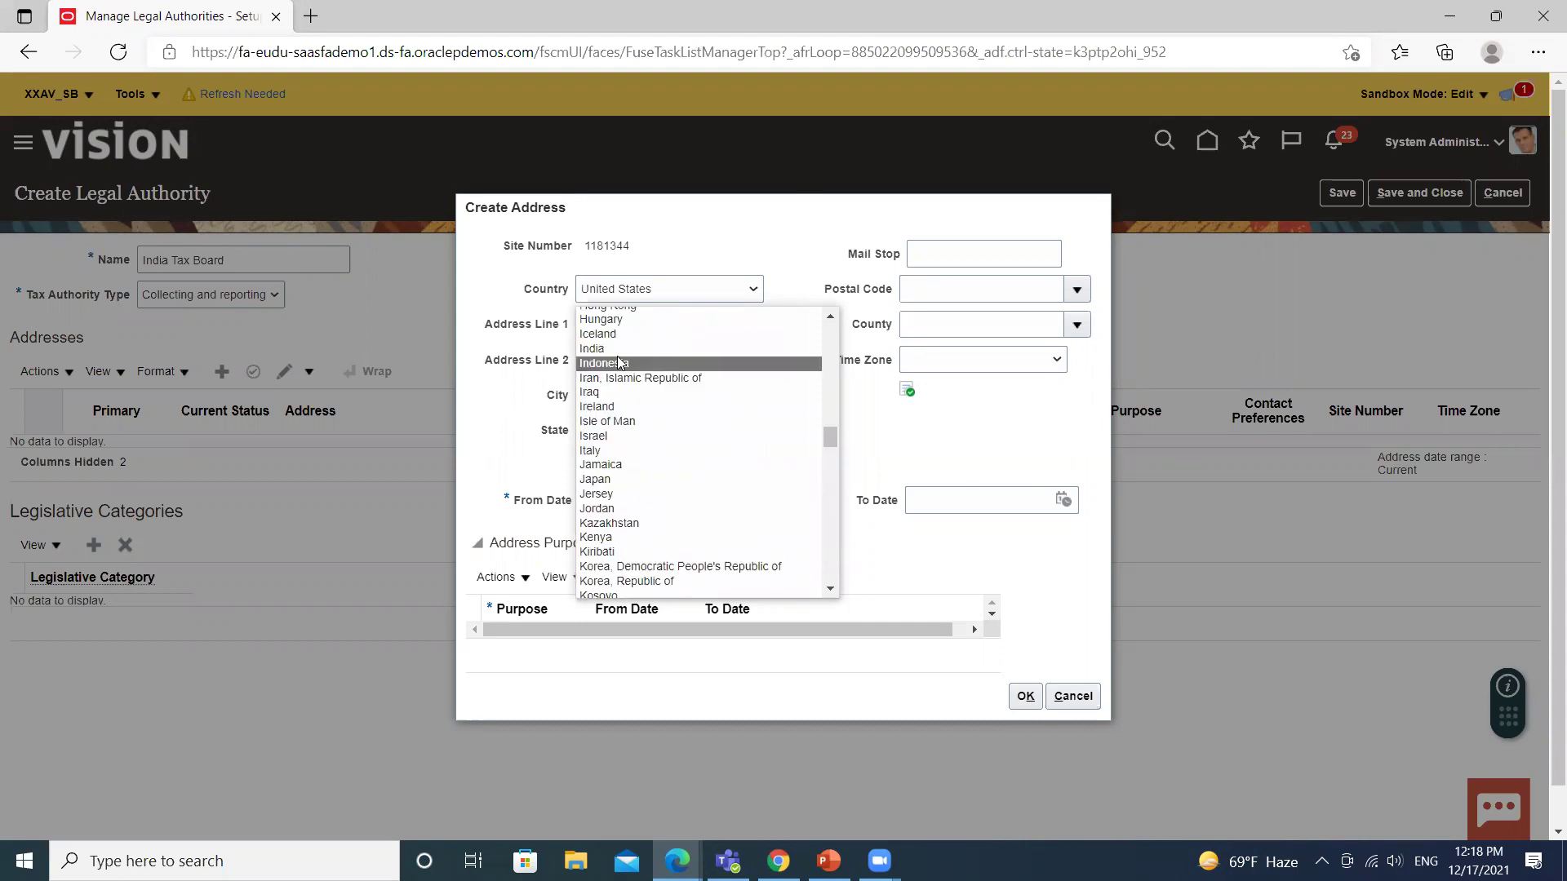
{"action": "left_click", "coordinate": [617, 350]}
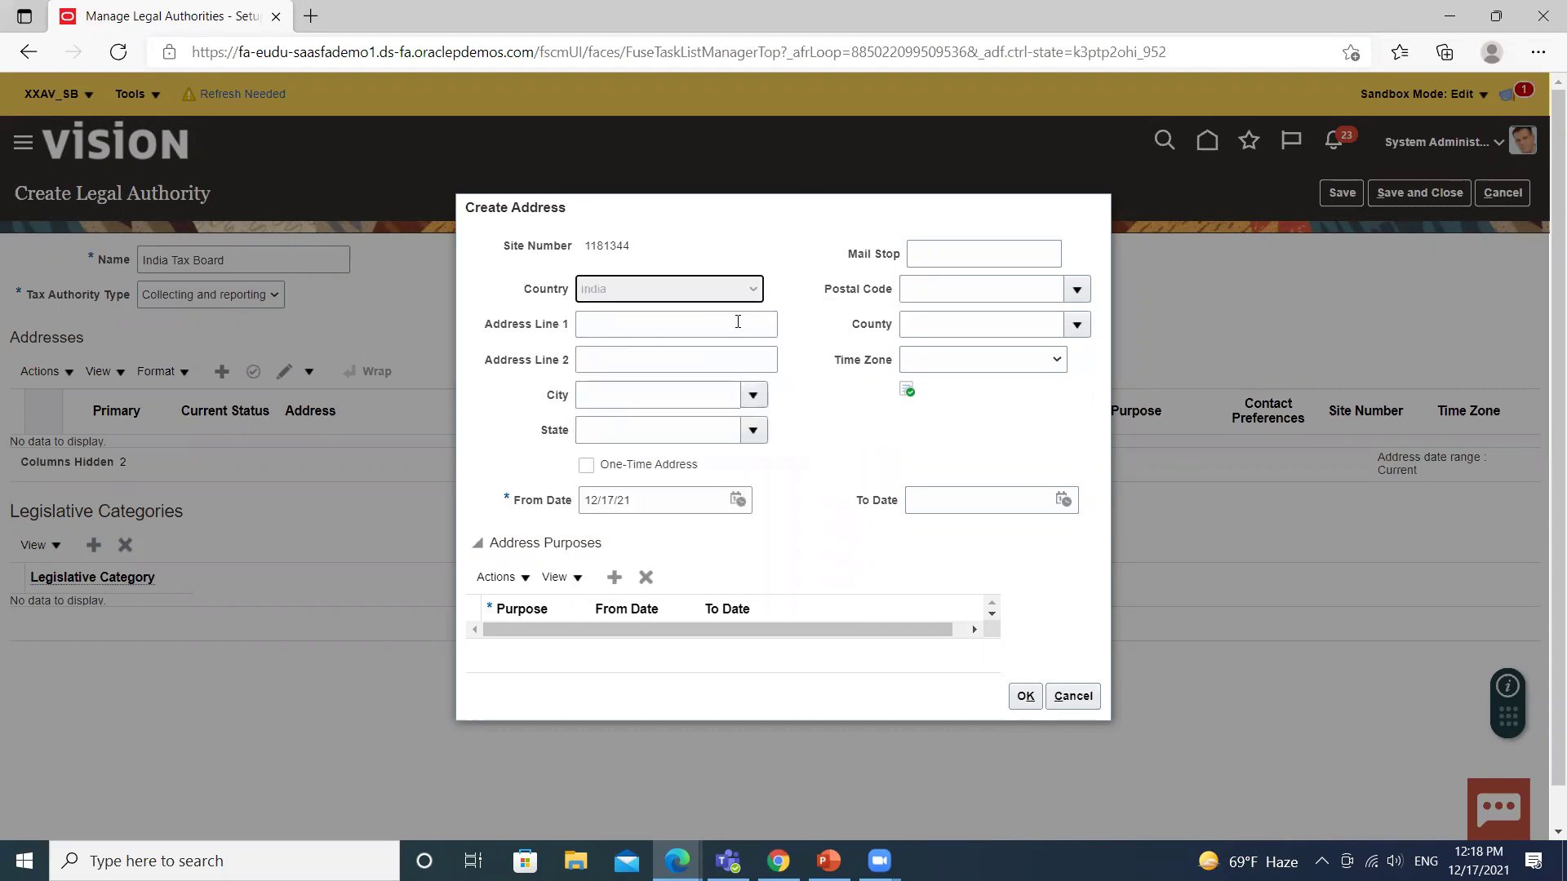
Fill in the first two address lines with the authority's locality and zone.
{"action": "left_click", "coordinate": [738, 322]}
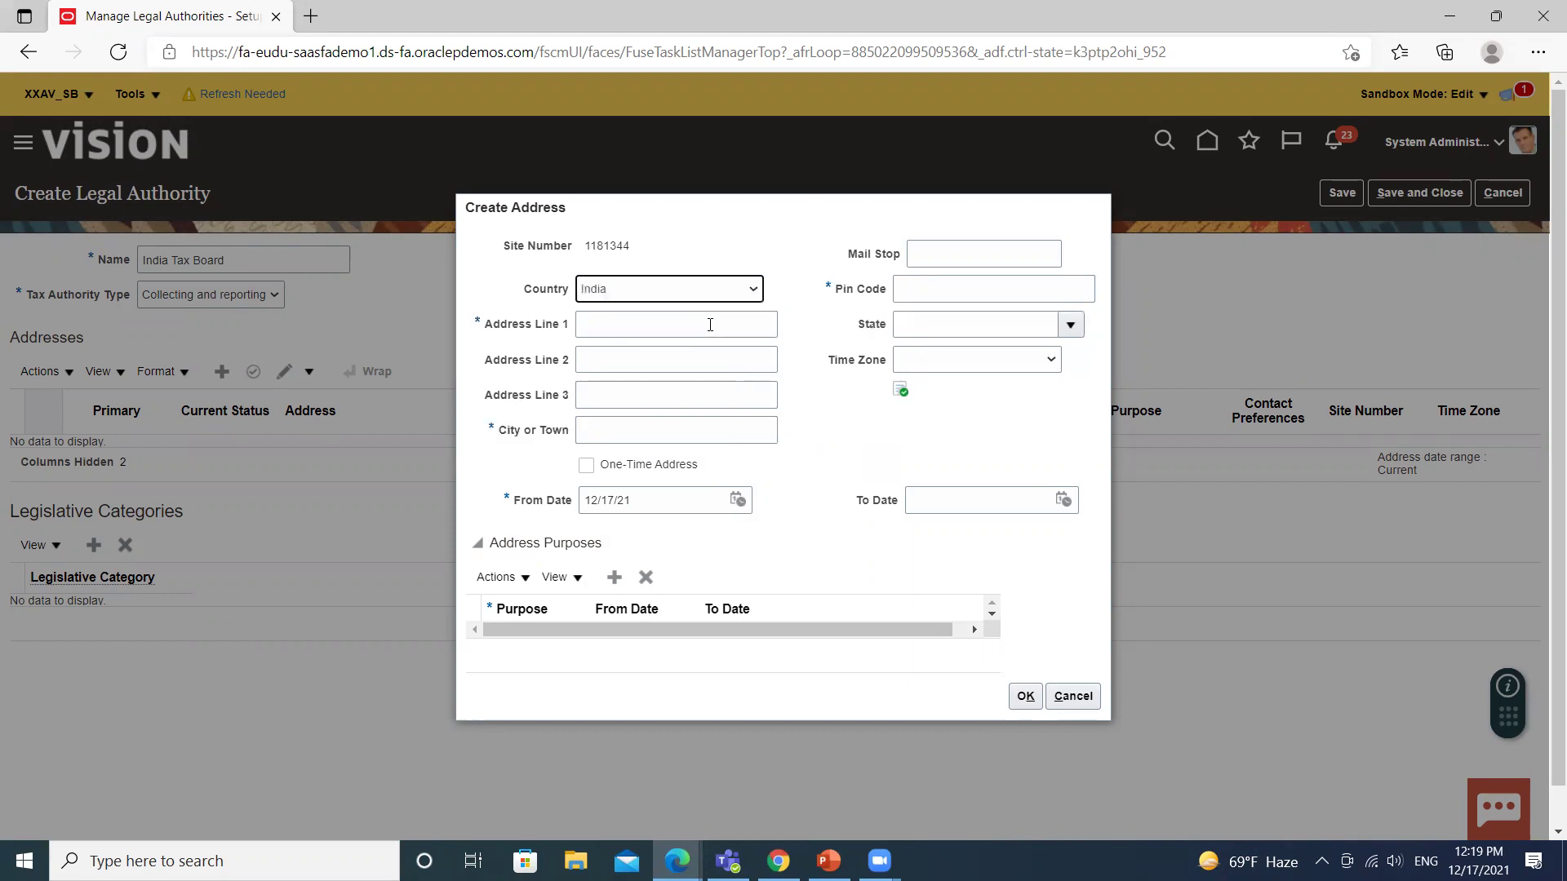
{"action": "left_click", "coordinate": [710, 325]}
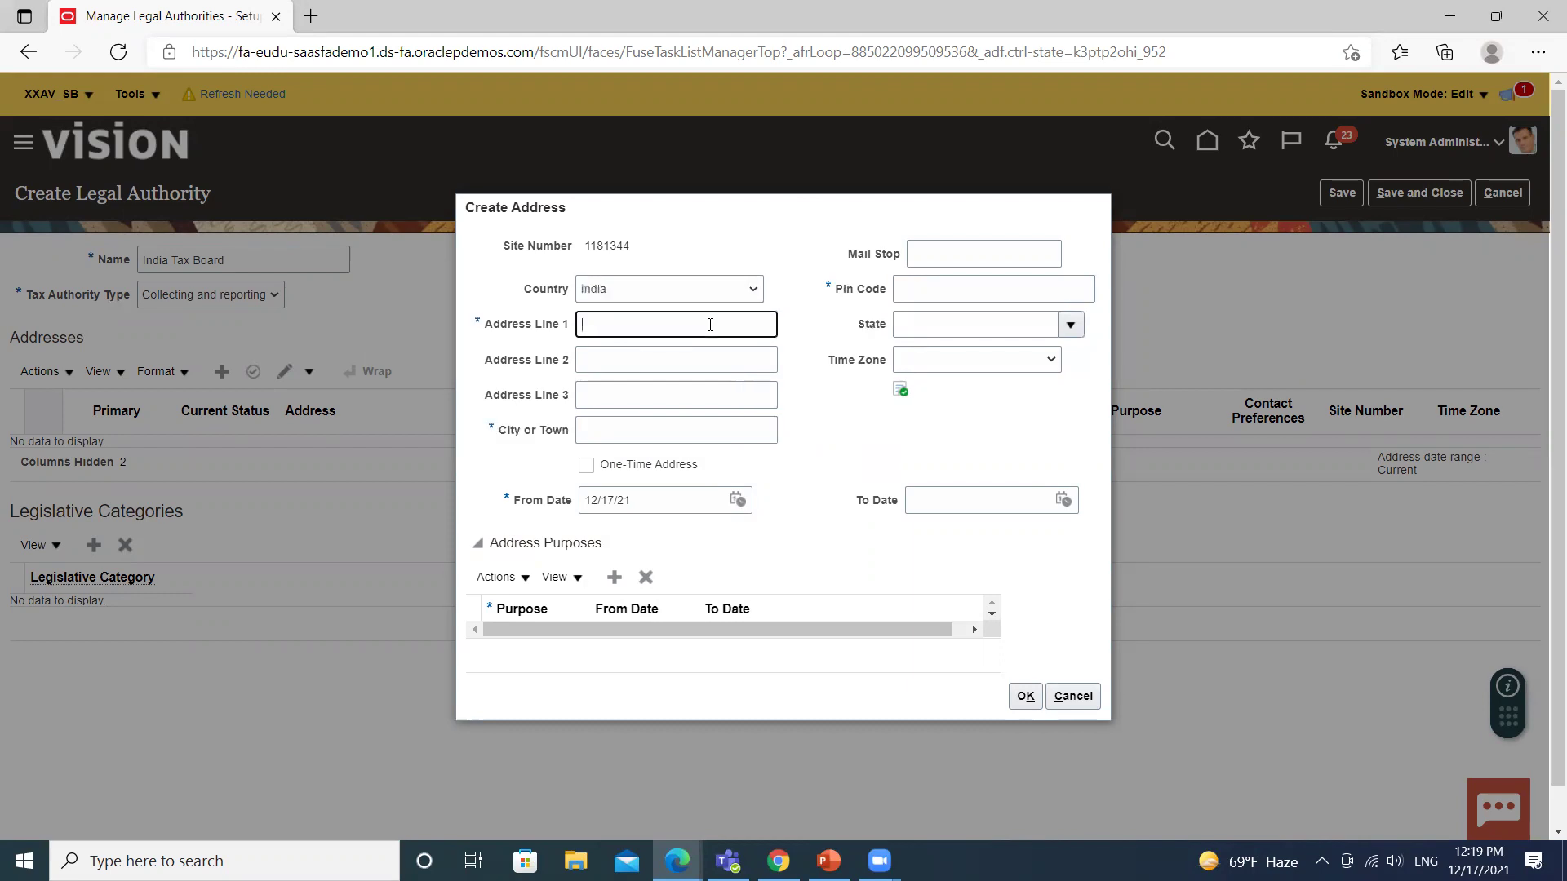
{"action": "type", "text": "MP Nagar"}
{"action": "left_click", "coordinate": [703, 358]}
{"action": "type", "text": "Zone @"}
{"action": "key", "text": "BackSpace"}
{"action": "type", "text": "2"}
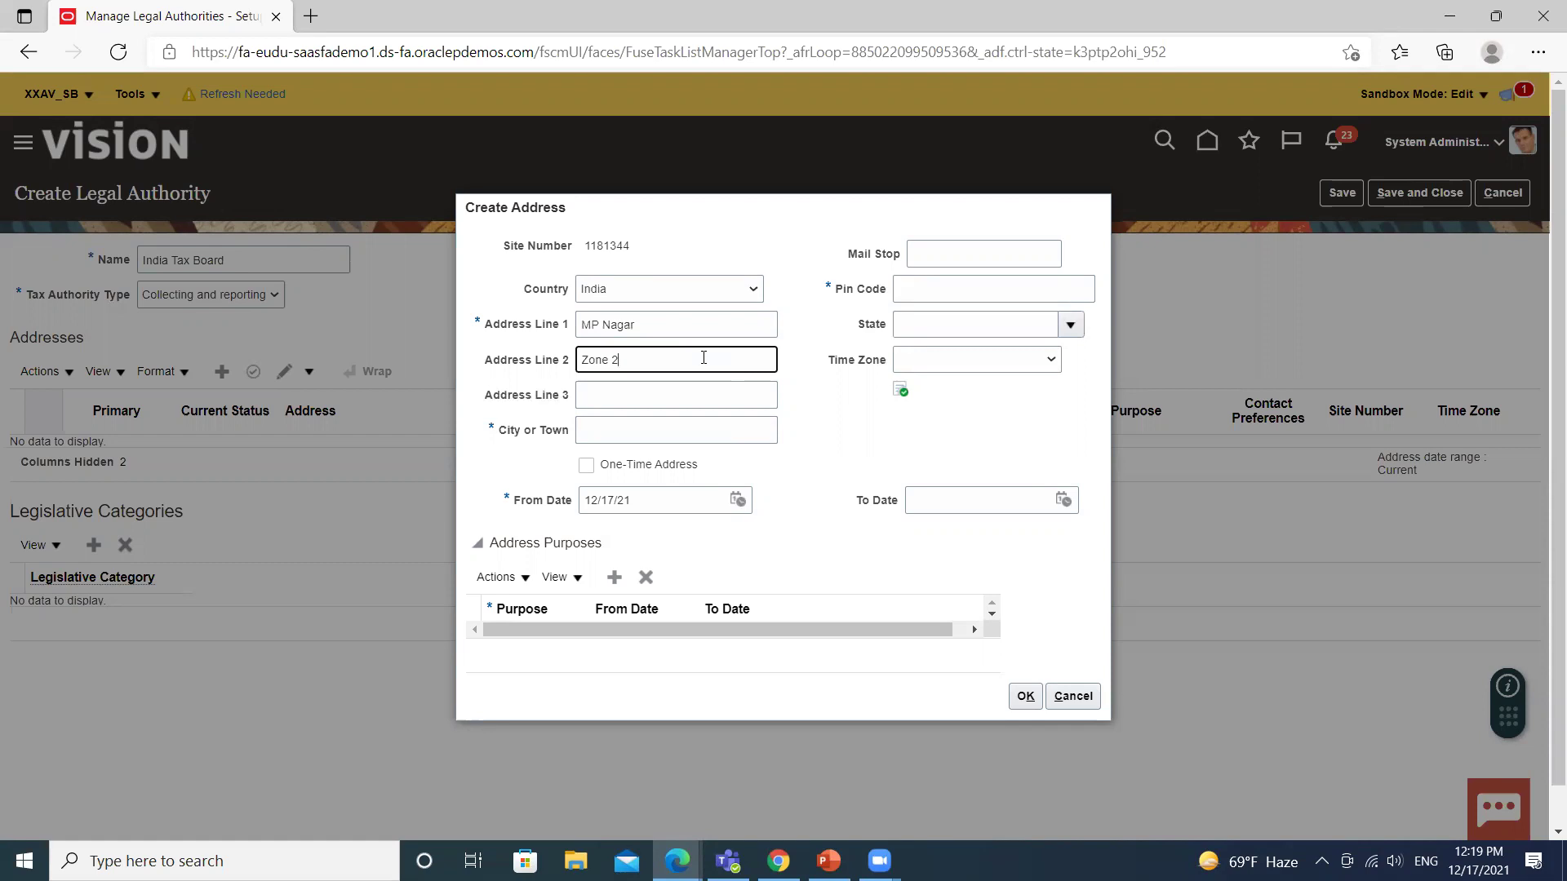
Enter the city and the postal pin code of the new address.
{"action": "left_click", "coordinate": [676, 440]}
{"action": "type", "text": "Bhopal"}
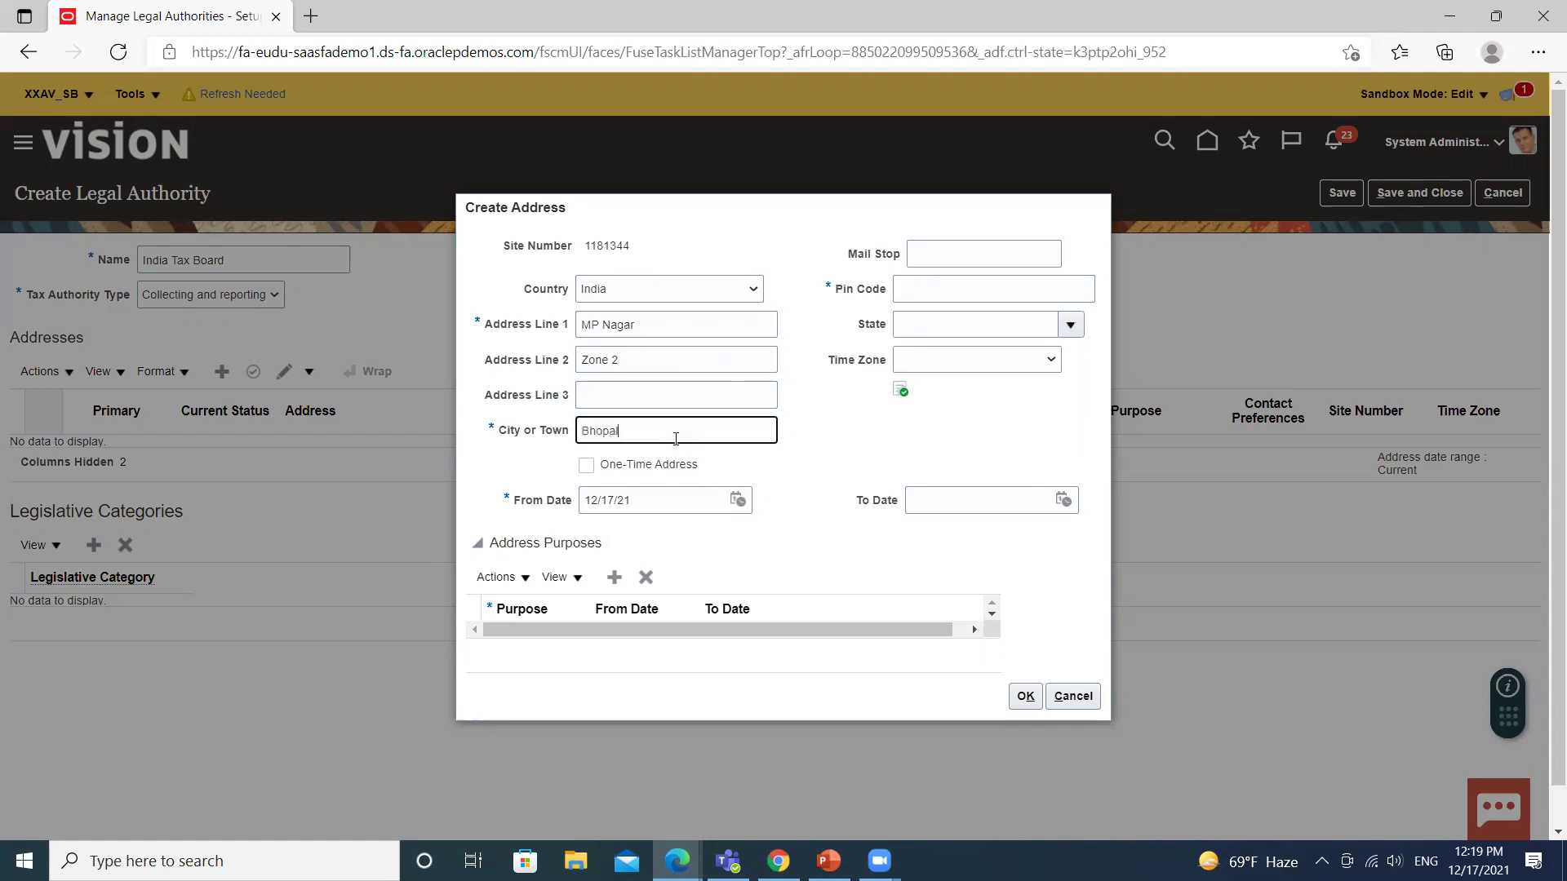
{"action": "left_click", "coordinate": [958, 290]}
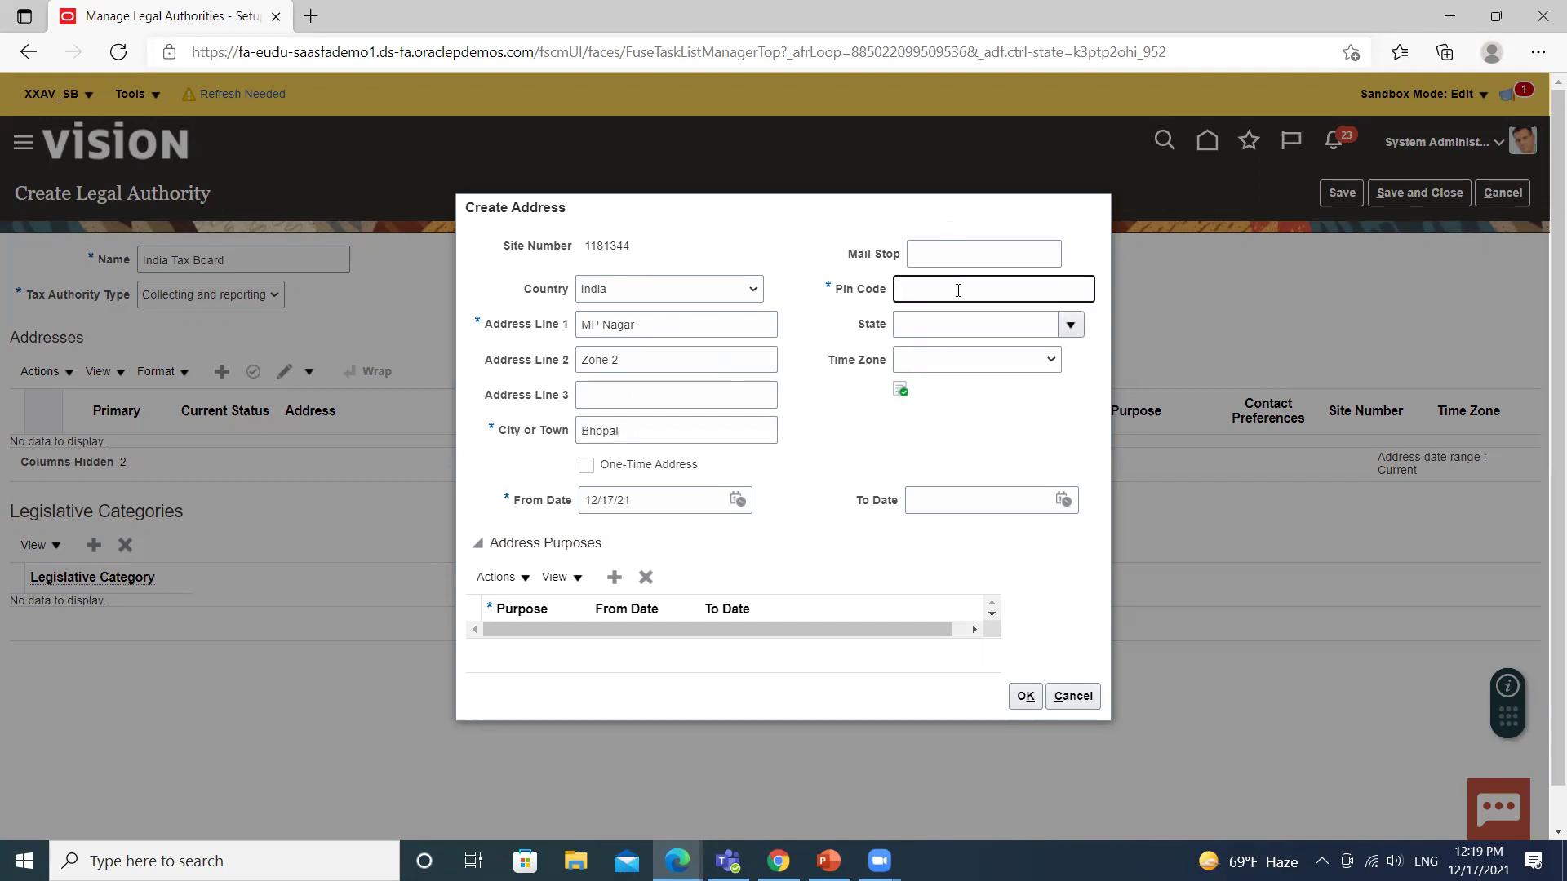
{"action": "type", "text": "462011"}
Search the state list for Mp and then Madh, and select Madhya Pradesh as the address's state.
{"action": "left_click", "coordinate": [1070, 325]}
{"action": "left_click", "coordinate": [1073, 325]}
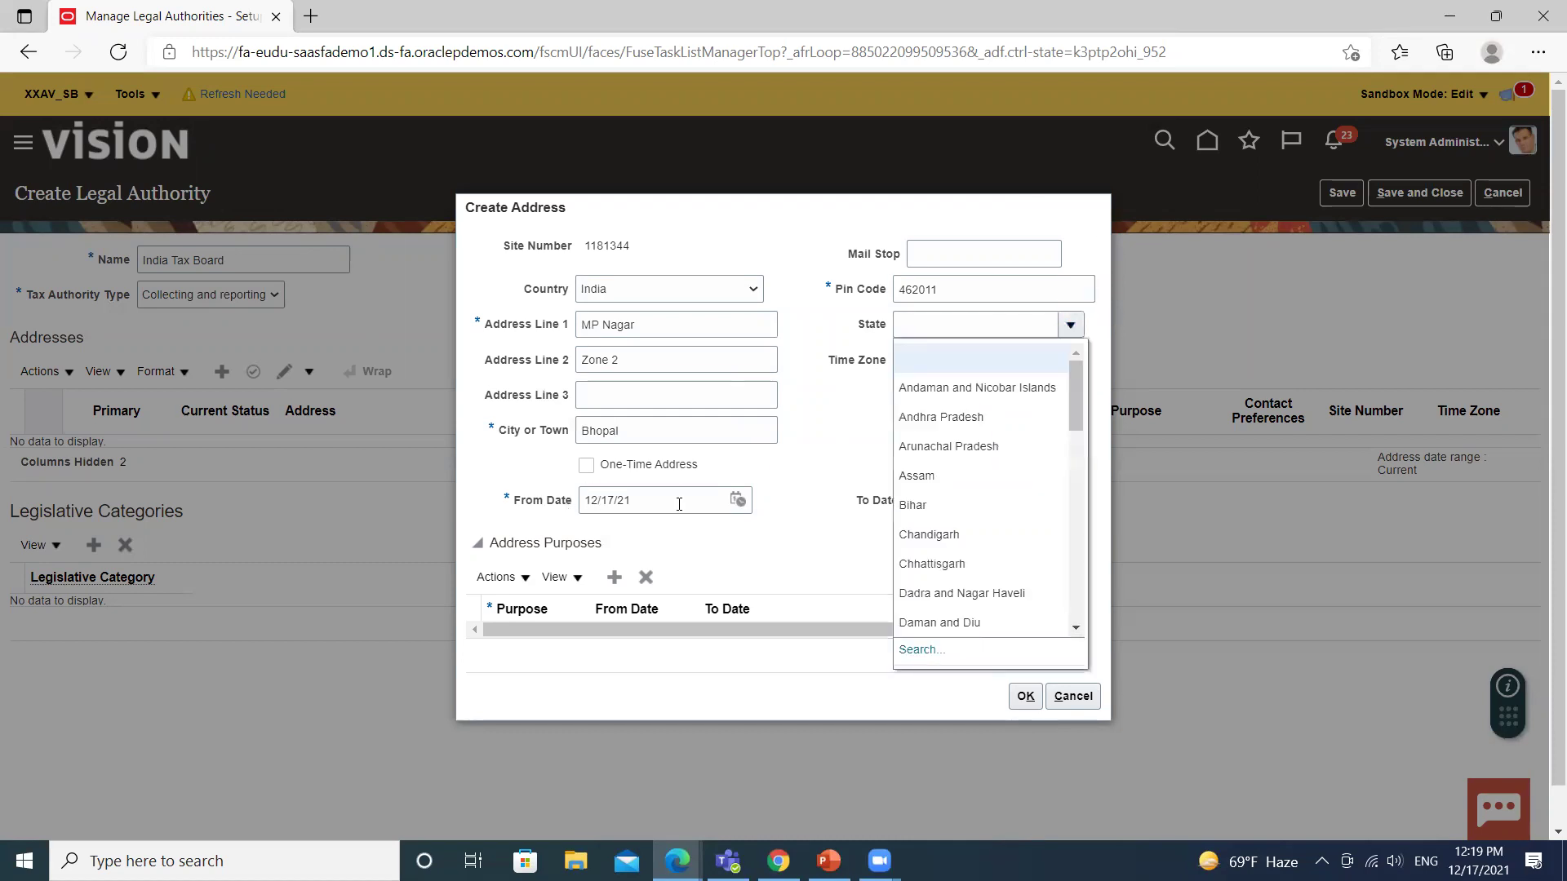
{"action": "left_click", "coordinate": [910, 653]}
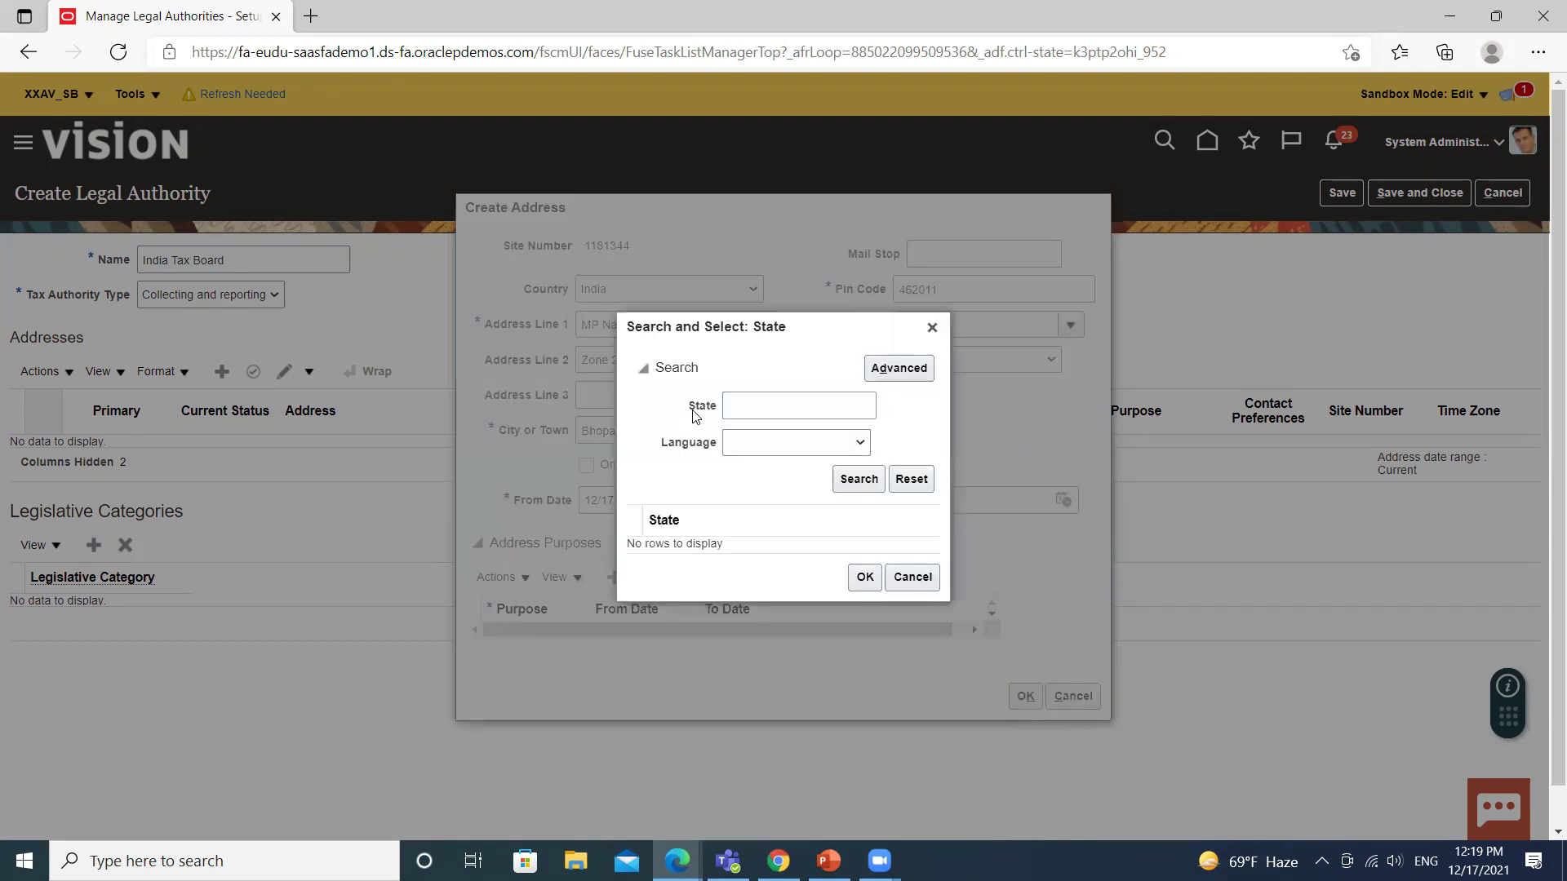
{"action": "left_click", "coordinate": [757, 409]}
{"action": "type", "text": "Mp"}
{"action": "left_click", "coordinate": [855, 483]}
{"action": "left_click", "coordinate": [801, 400]}
{"action": "key", "text": "BackSpace"}
{"action": "type", "text": "adh"}
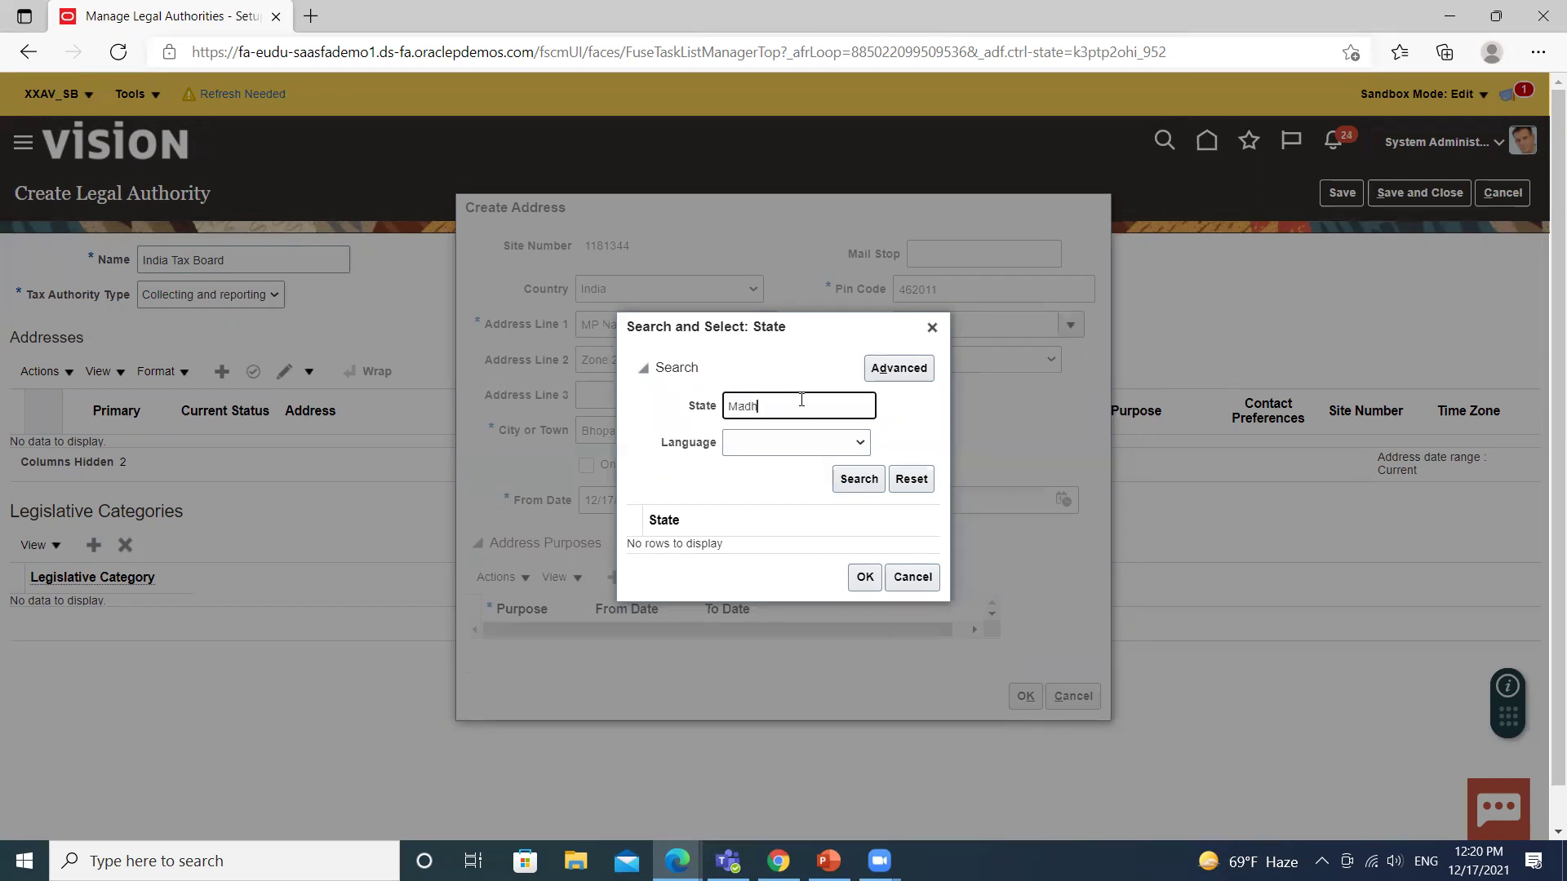
{"action": "left_click", "coordinate": [863, 490]}
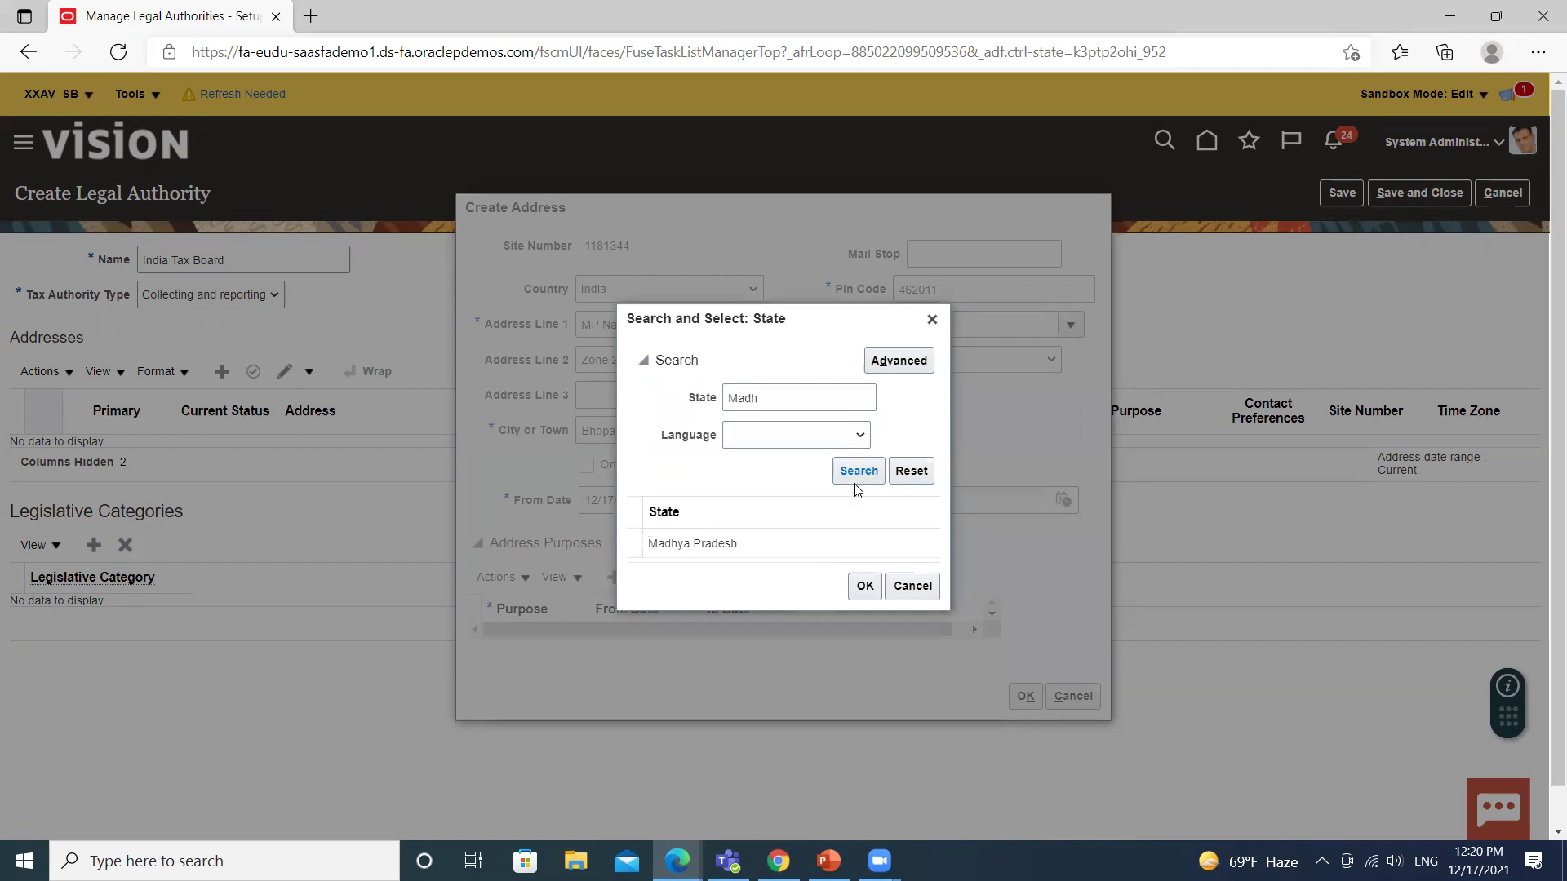
{"action": "left_click", "coordinate": [747, 545]}
{"action": "left_click", "coordinate": [864, 585]}
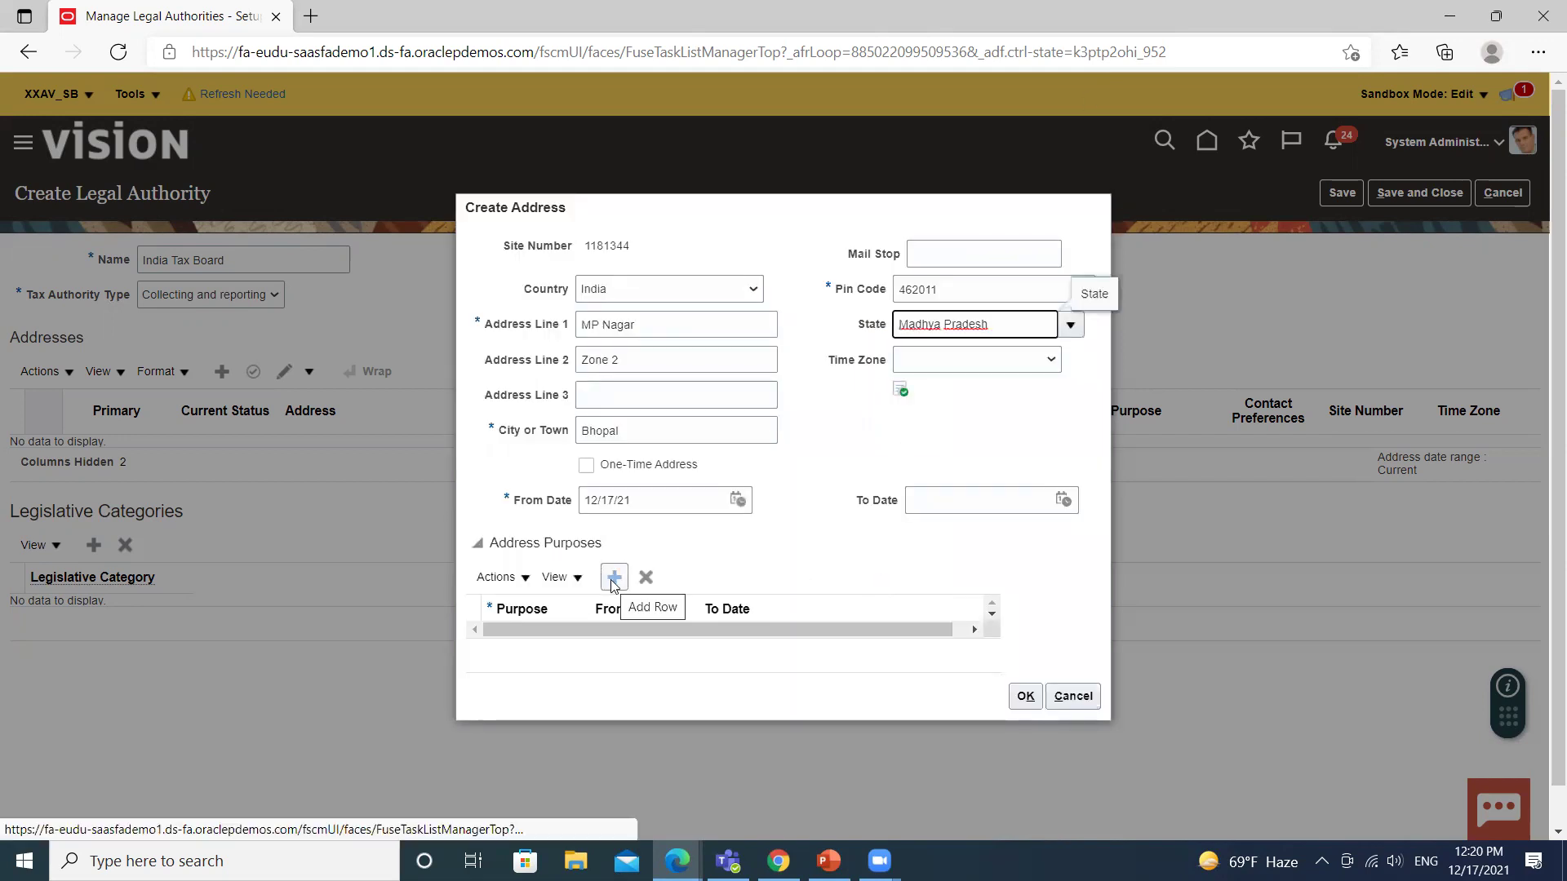
Add an address purpose row with the purpose Legal and confirm the new address.
{"action": "left_click", "coordinate": [614, 579]}
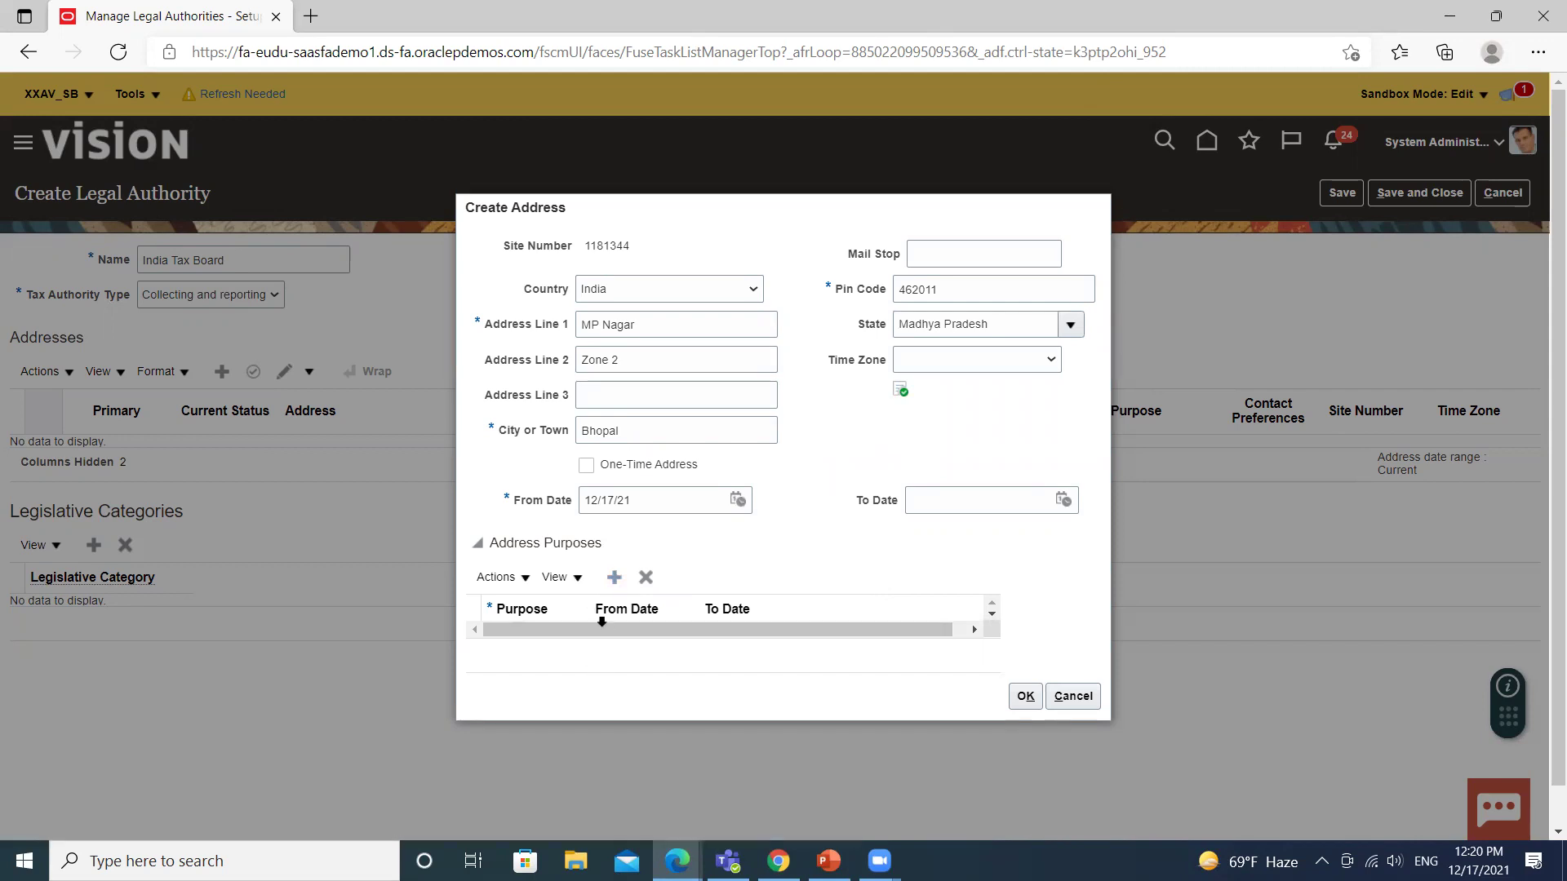
{"action": "left_click", "coordinate": [613, 578]}
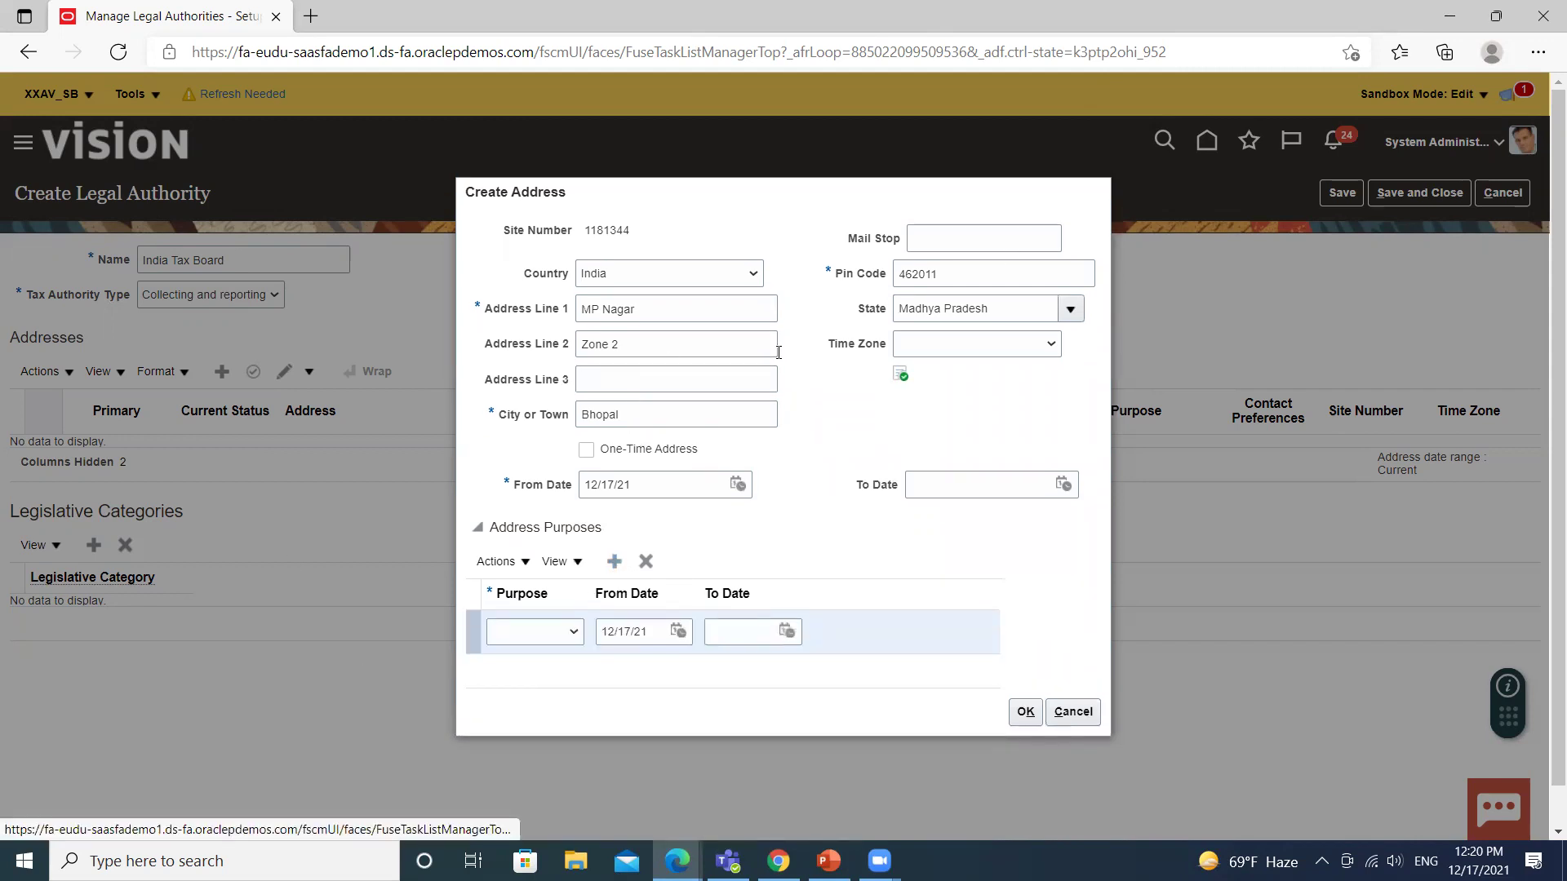
{"action": "left_click", "coordinate": [571, 631]}
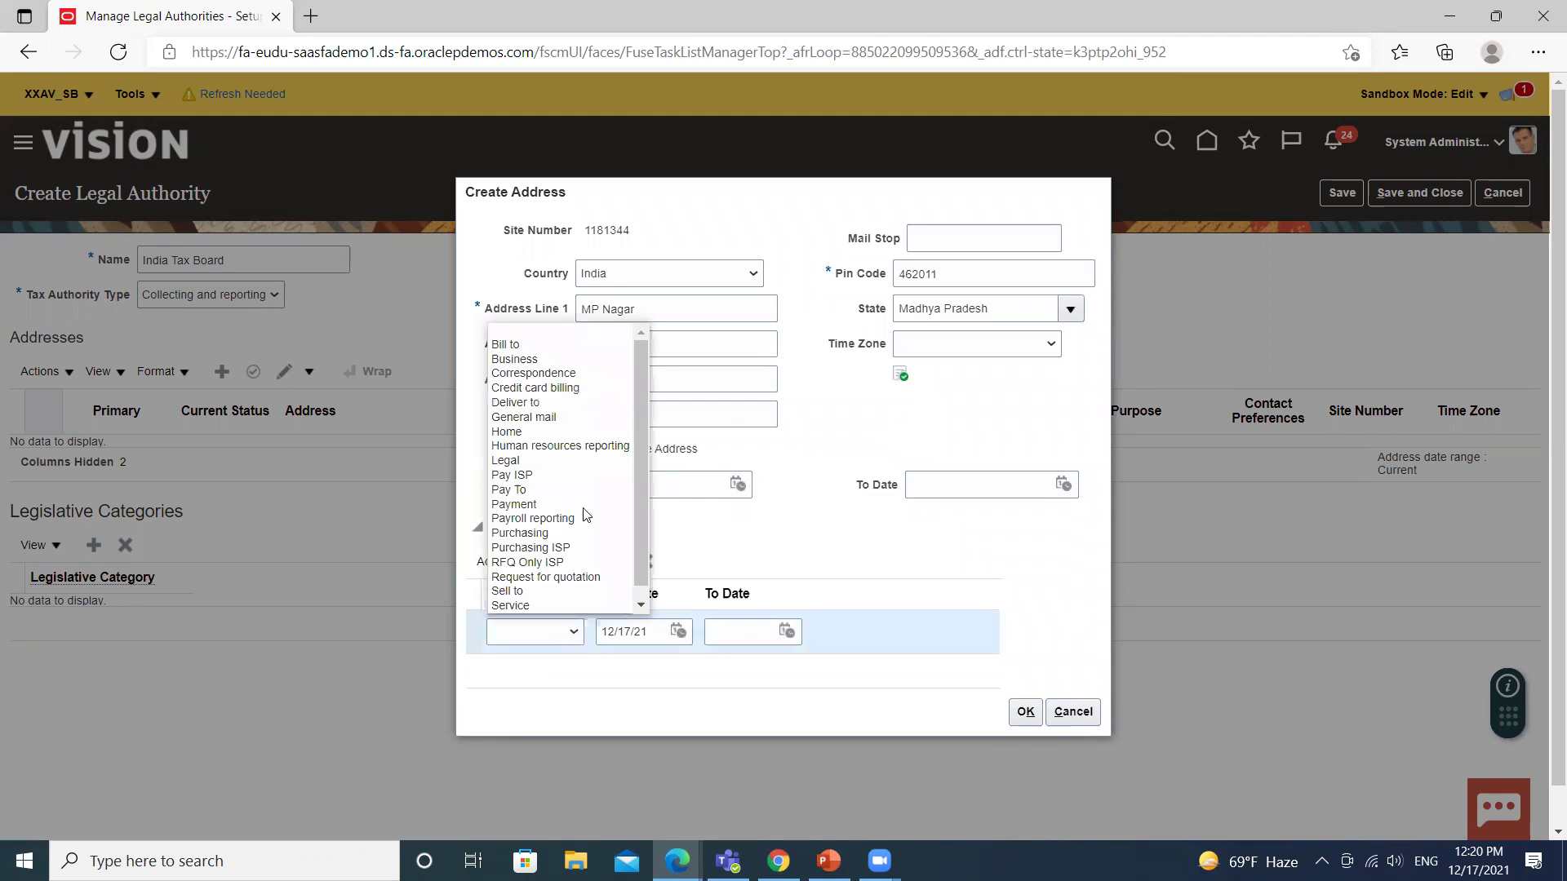
{"action": "scroll", "coordinate": [585, 514], "scroll_direction": "down", "scroll_amount": 1}
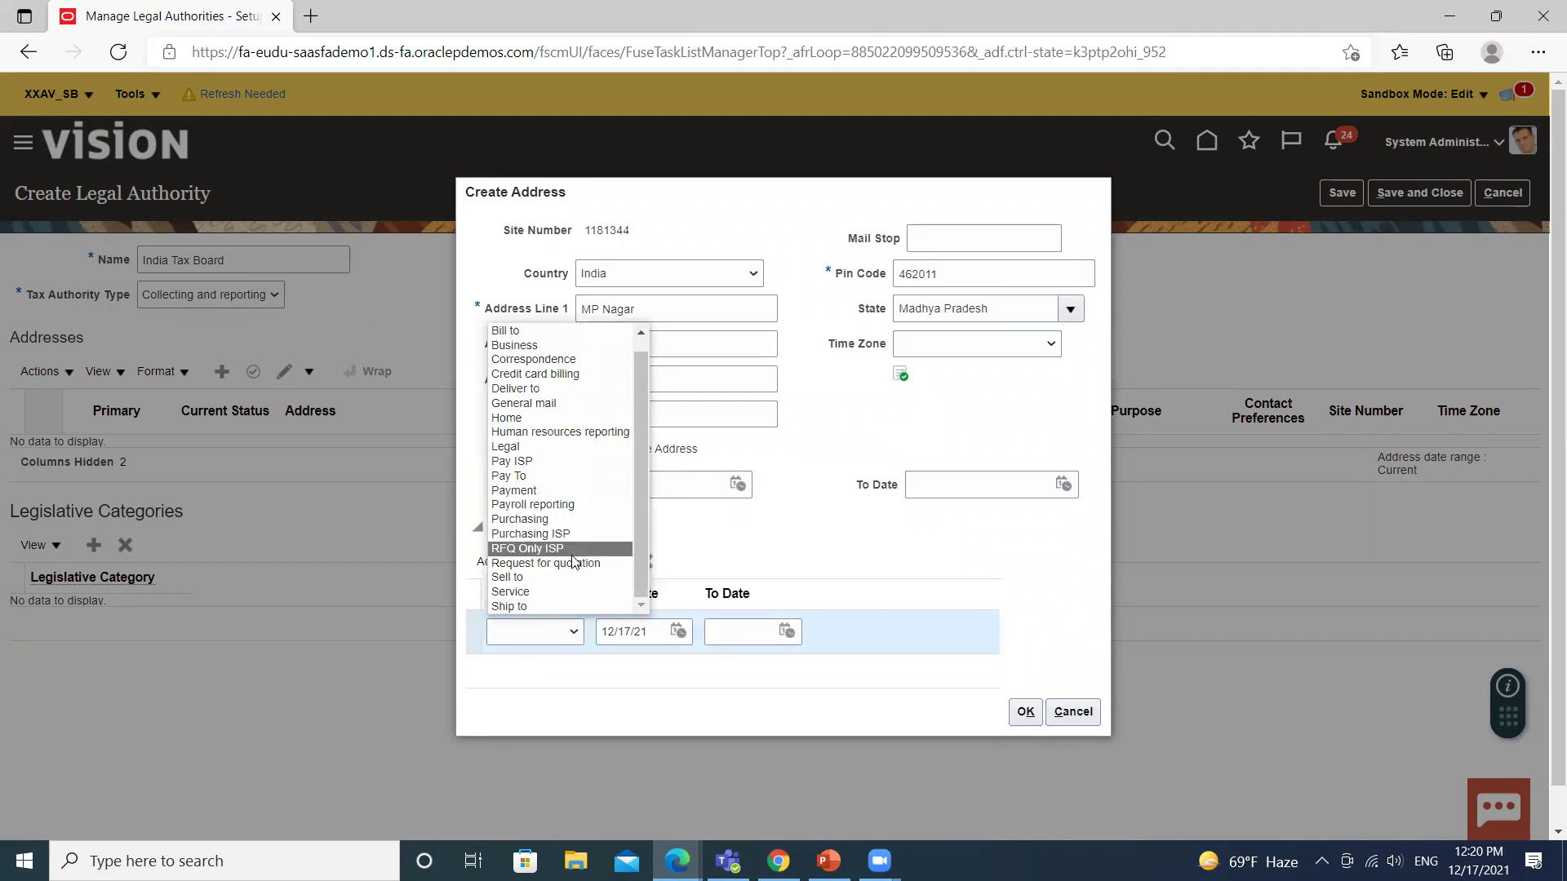
{"action": "scroll", "coordinate": [549, 588], "scroll_direction": "up", "scroll_amount": 1}
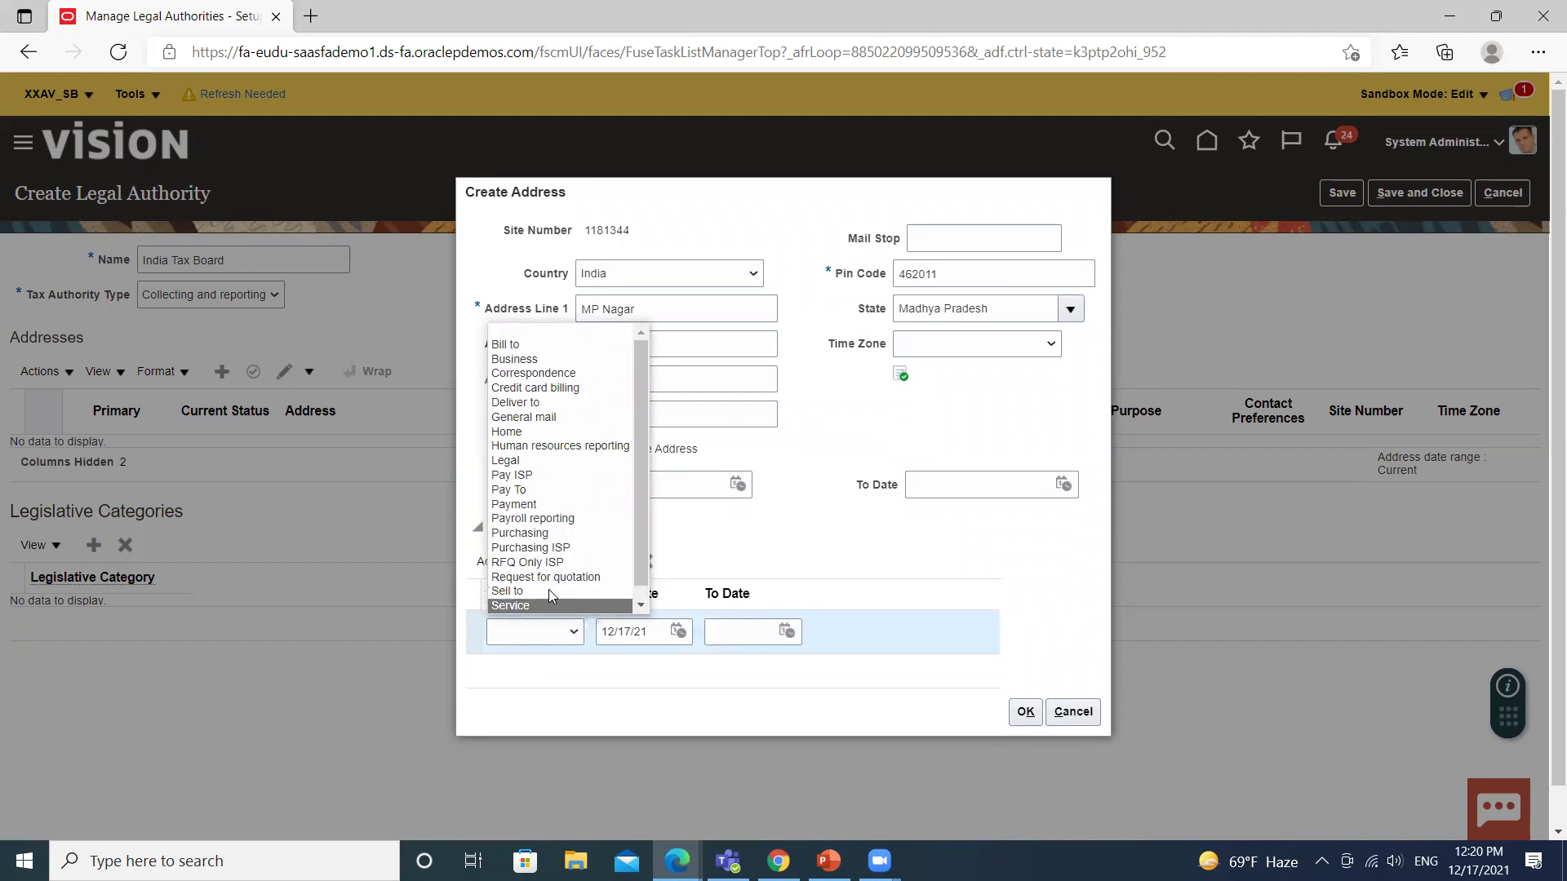
{"action": "left_click", "coordinate": [531, 461]}
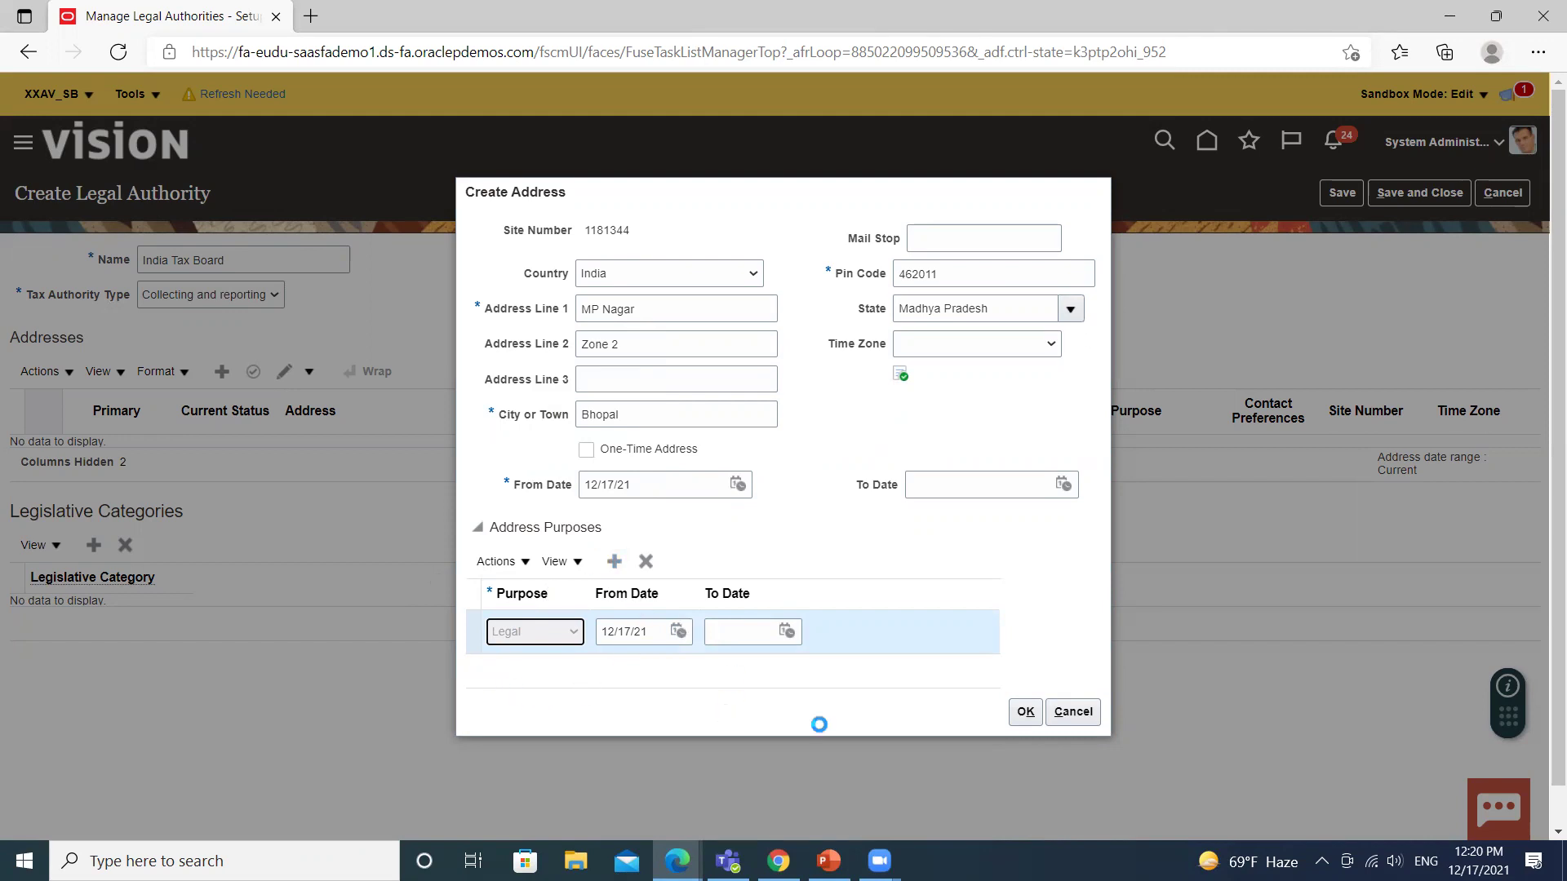
{"action": "left_click", "coordinate": [1023, 712]}
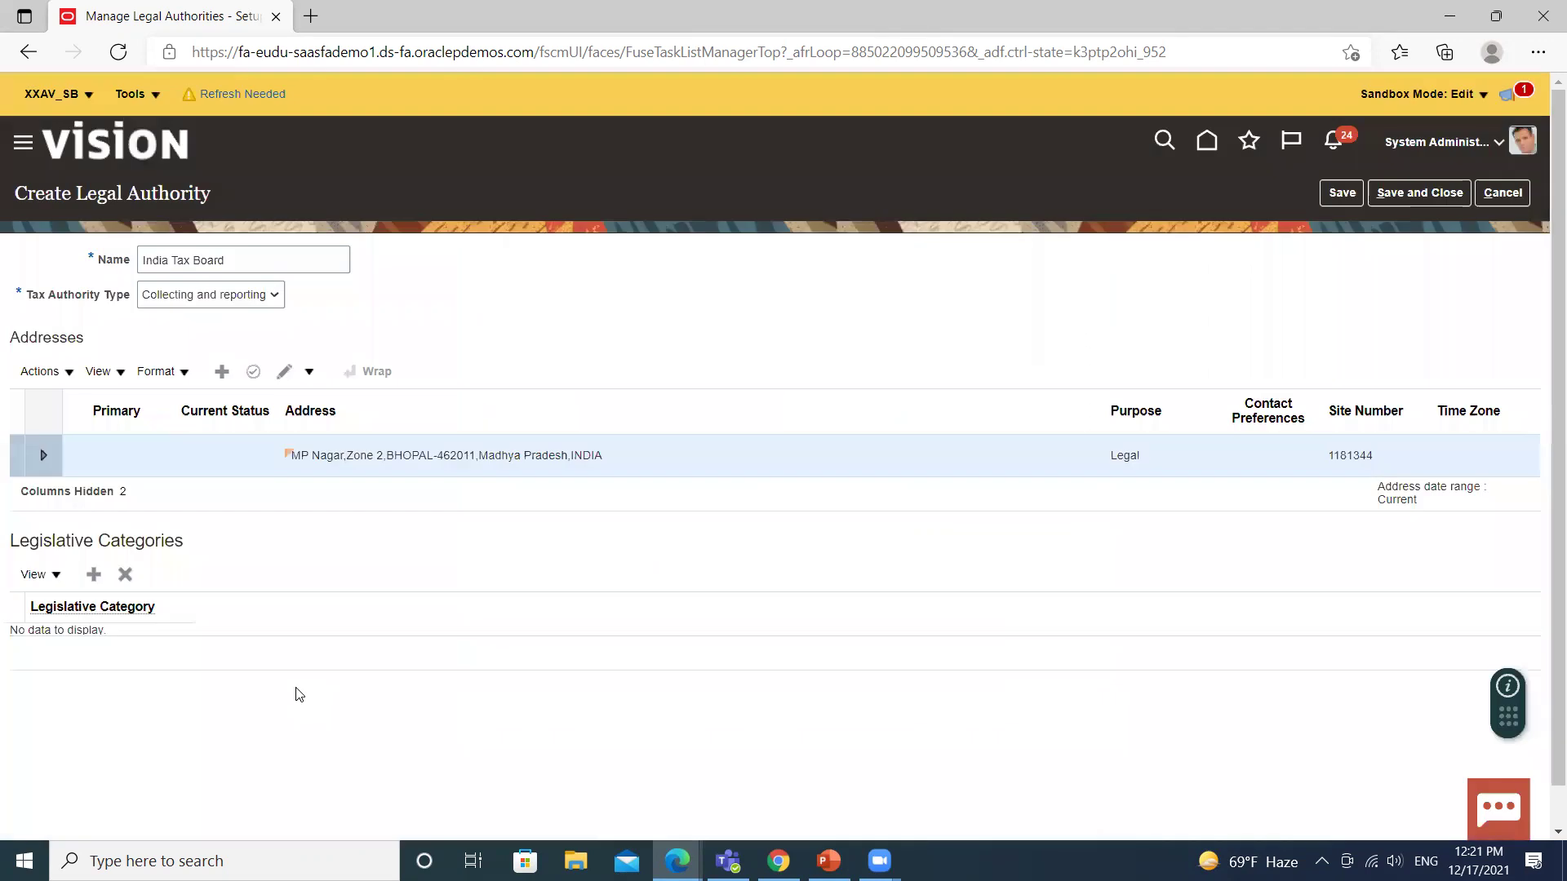
Add the legislative category Professional Tax, then save and close the legal authority.
{"action": "left_click", "coordinate": [95, 576]}
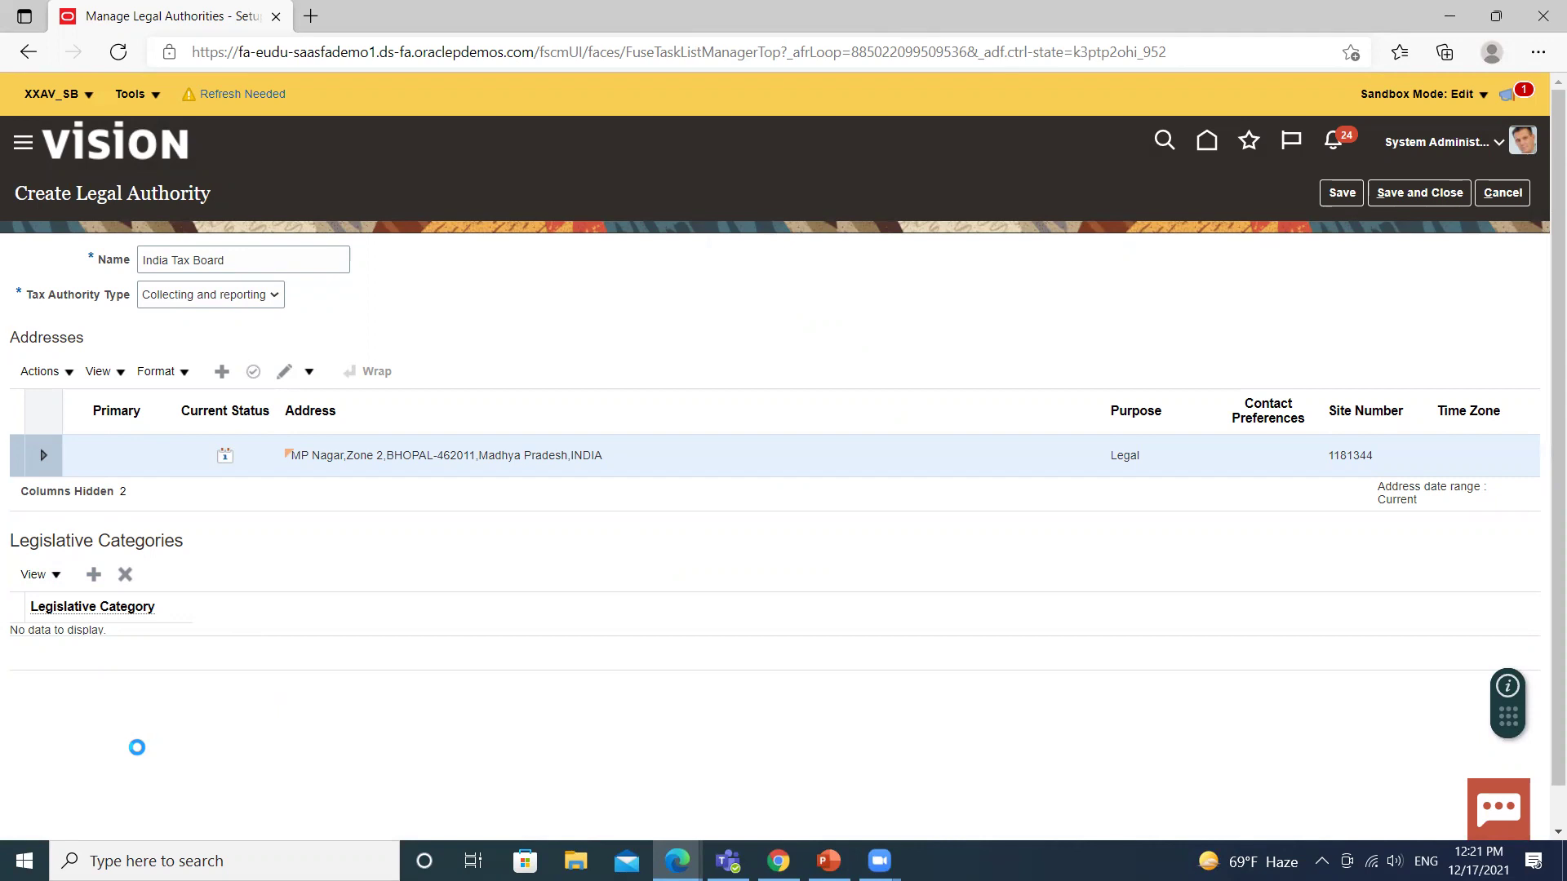
{"action": "left_click", "coordinate": [168, 655]}
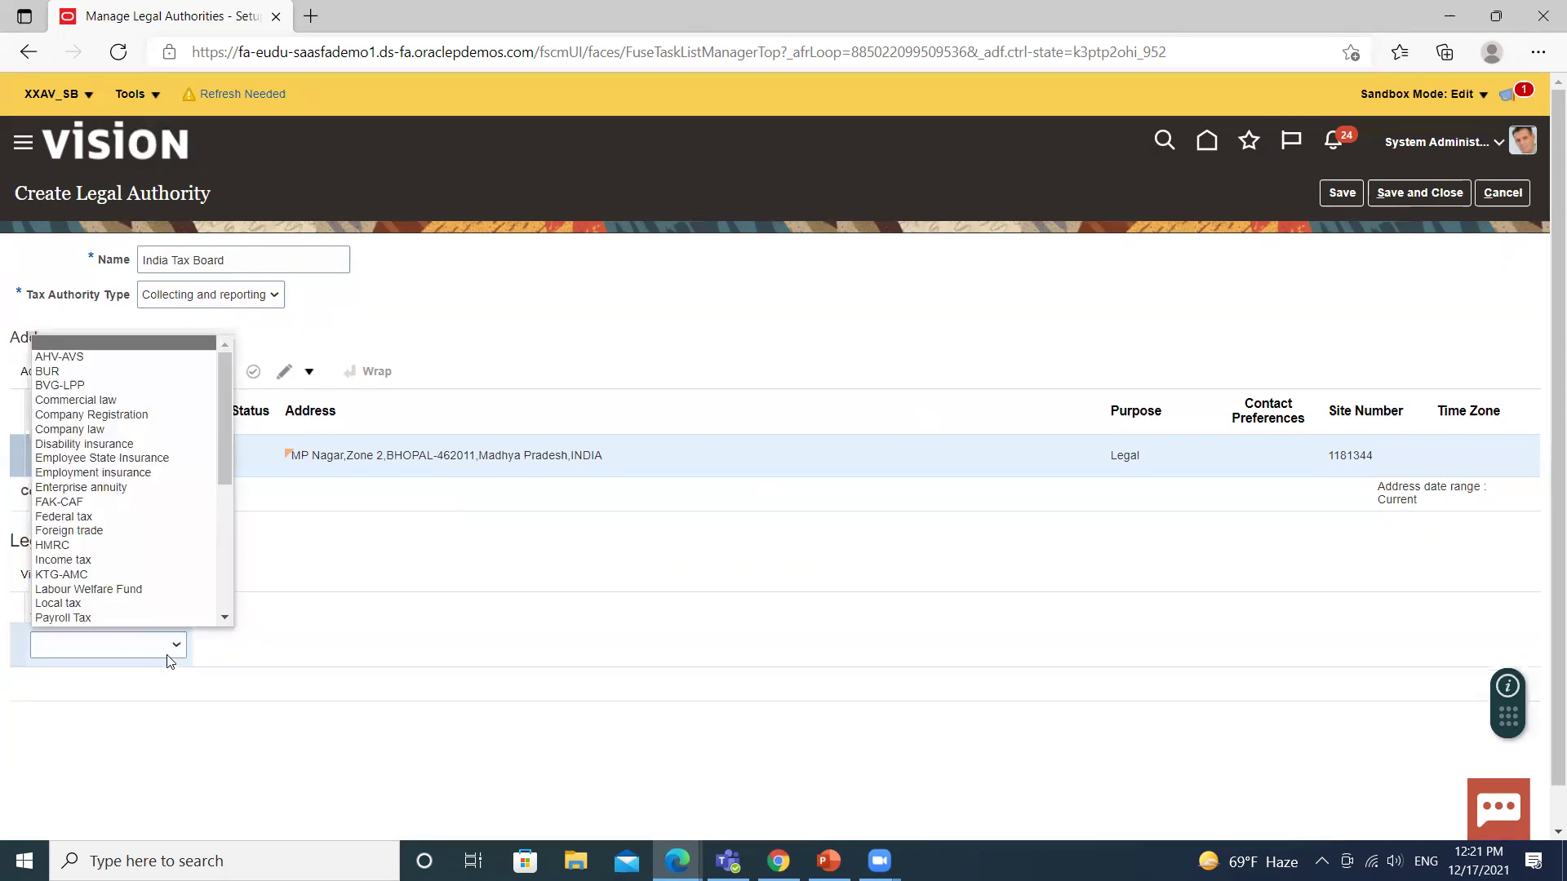
{"action": "scroll", "coordinate": [139, 579], "scroll_direction": "down", "scroll_amount": 2}
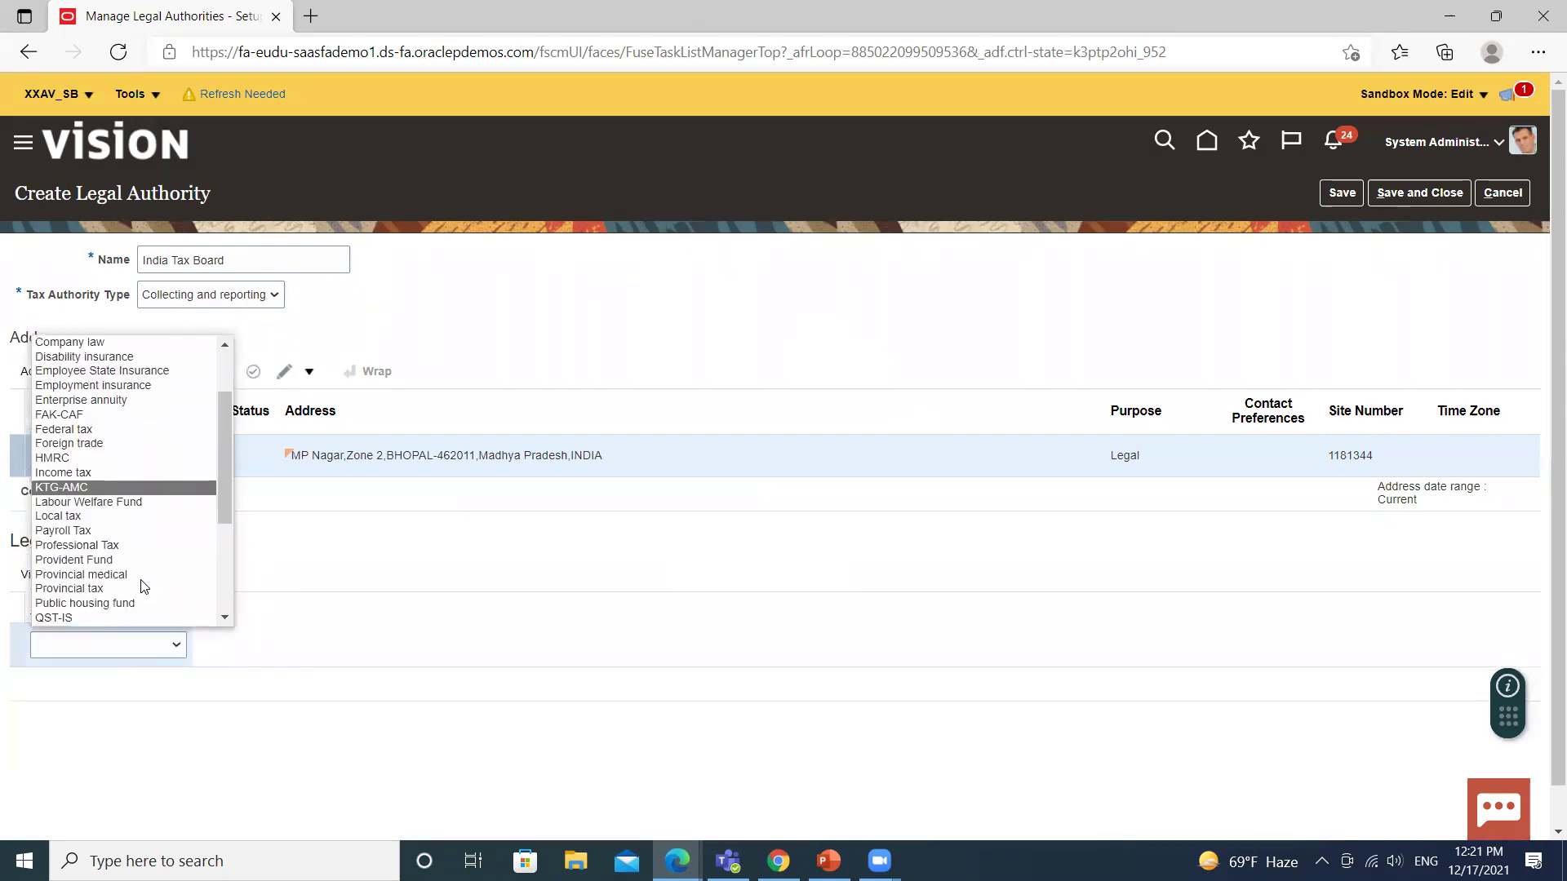
{"action": "left_click", "coordinate": [73, 546]}
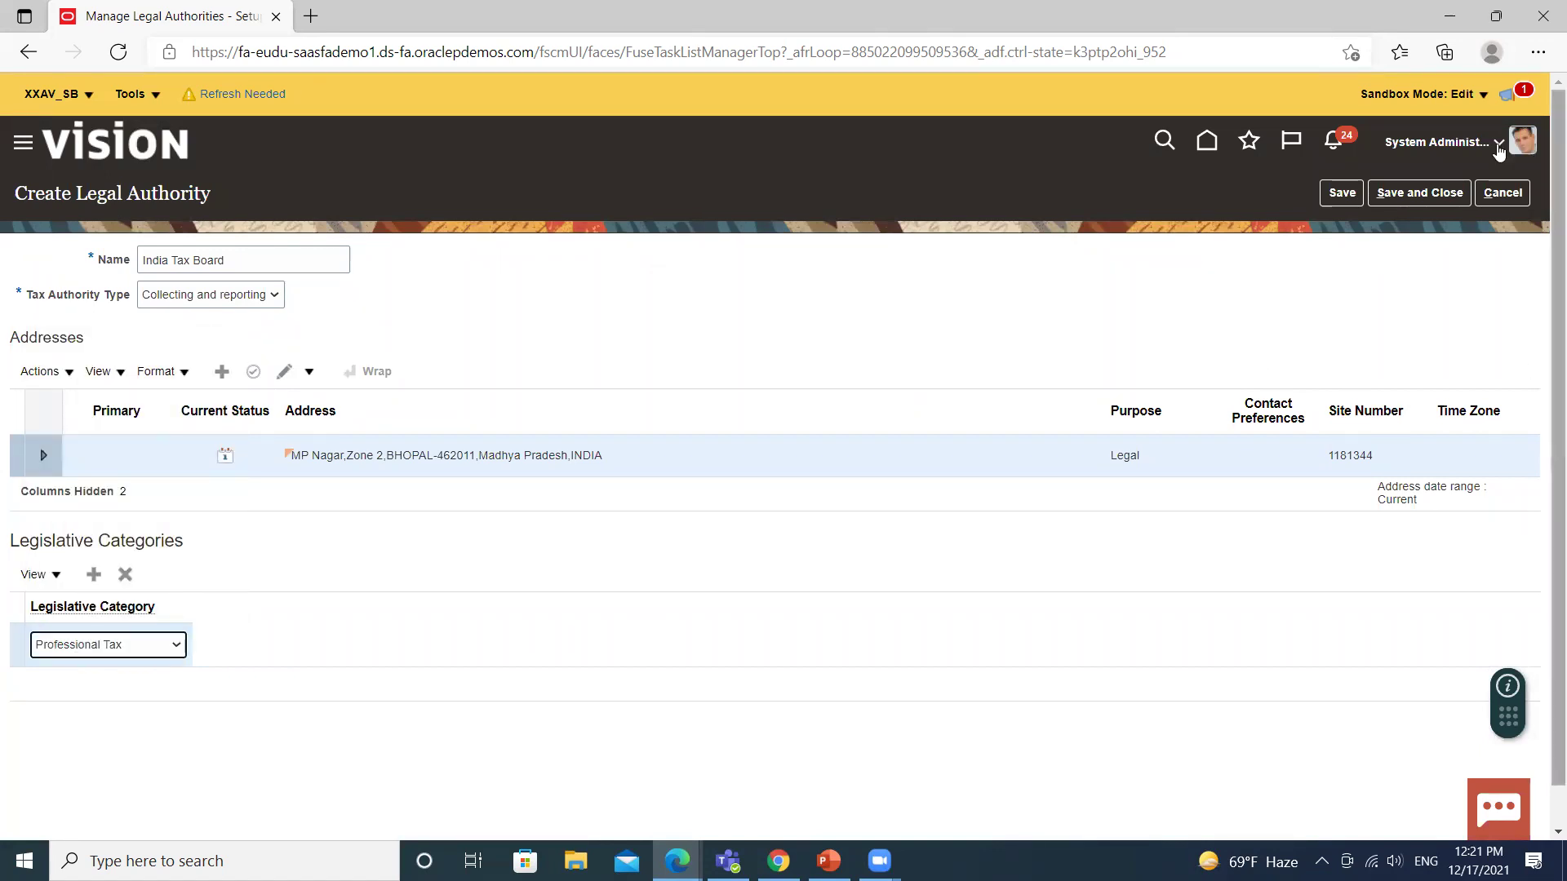
{"action": "left_click", "coordinate": [1420, 193]}
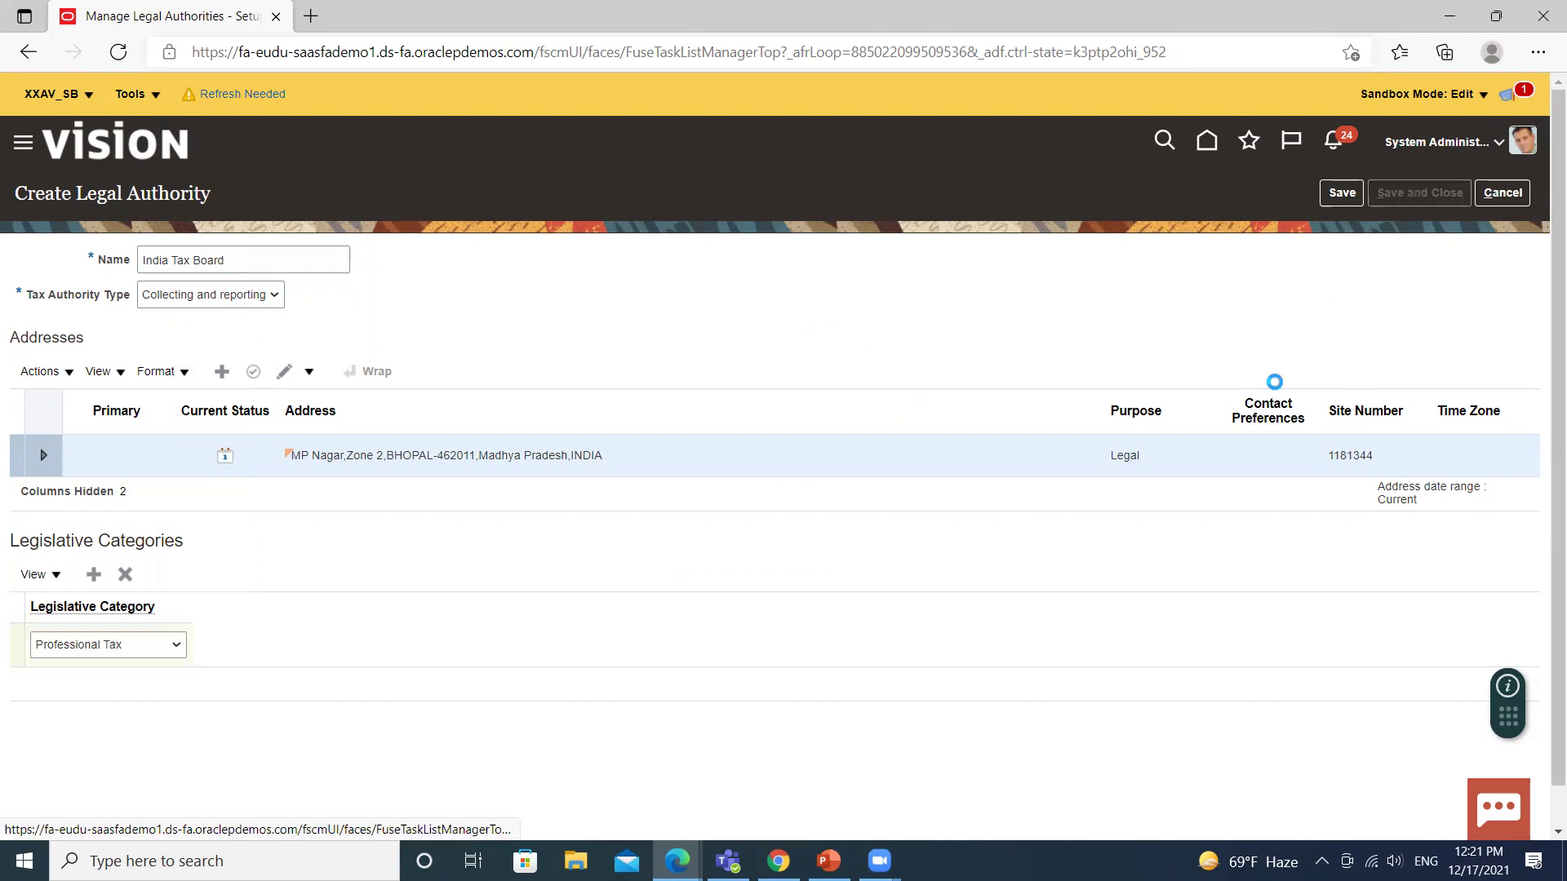